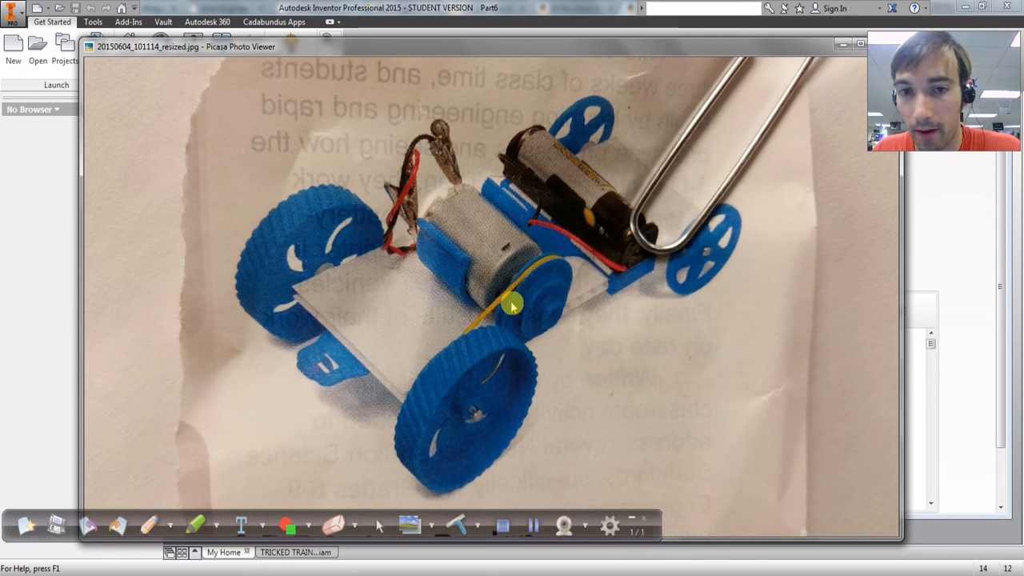
View the orange pulley photo in the web browser, return to Inventor, and start an XY-plane sketch in a new standard inch part
{"action": "left_click", "coordinate": [200, 575]}
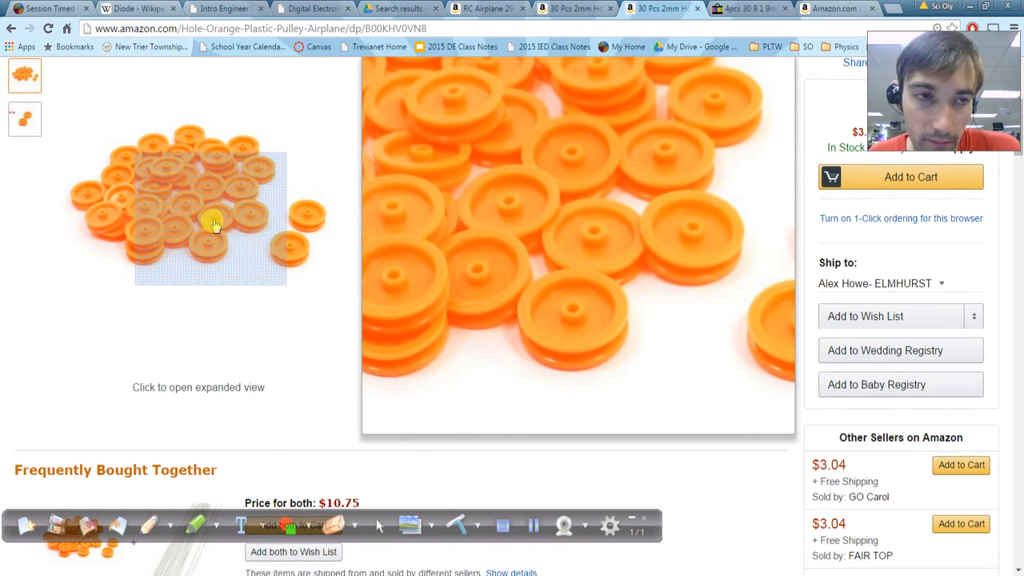
{"action": "key", "text": "alt+Tab"}
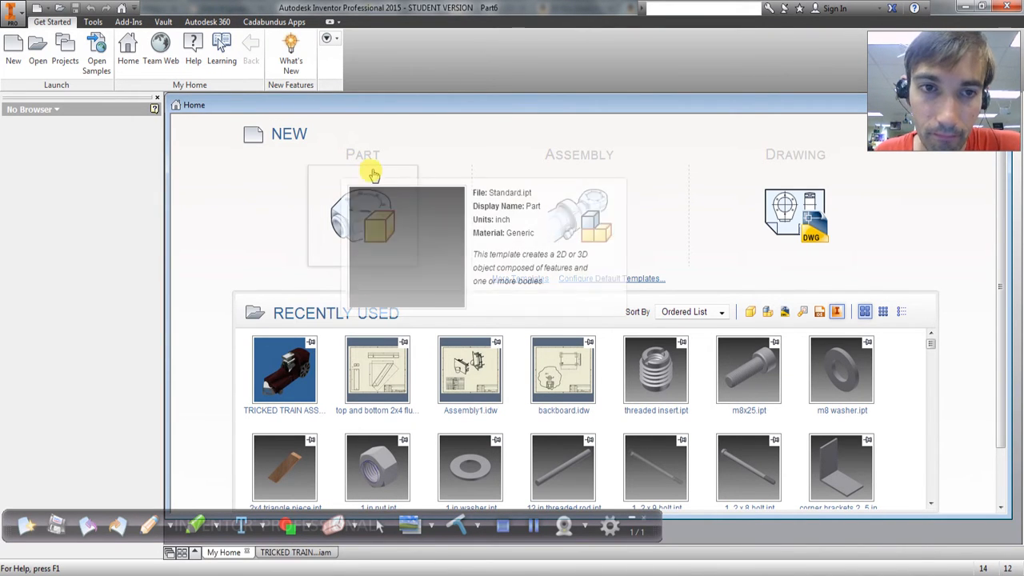
{"action": "left_click", "coordinate": [358, 226]}
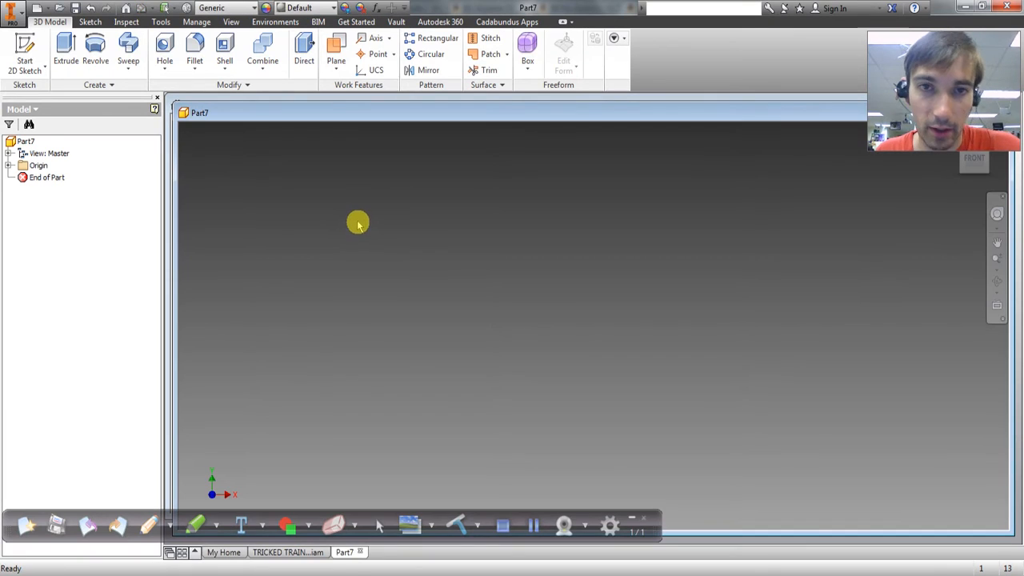
{"action": "left_click", "coordinate": [24, 48]}
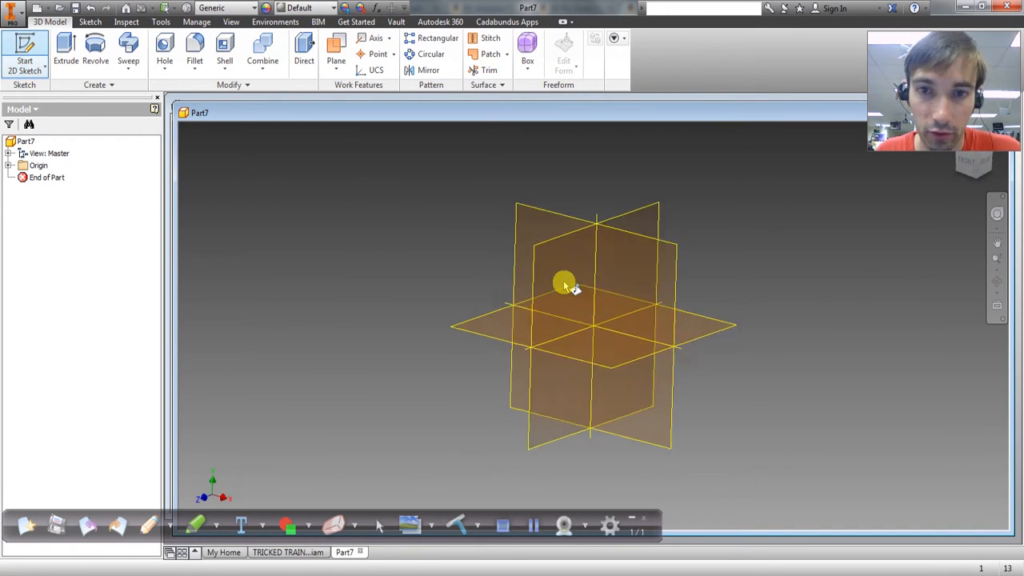
{"action": "left_click", "coordinate": [545, 202]}
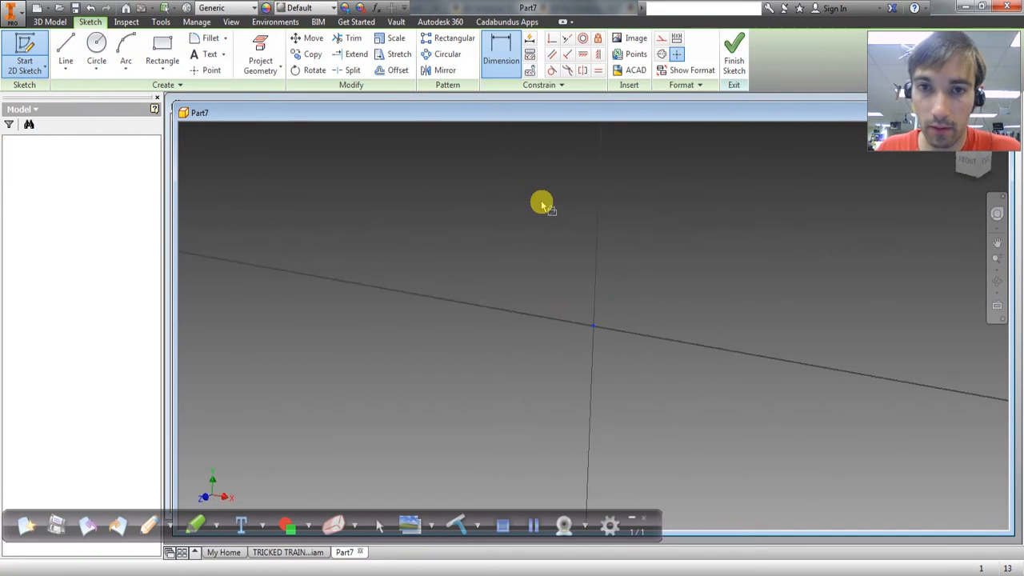
Sketch a concave three-point arc from the vertical axis to about X 0.173 in, Y 0.546 in, and compare it with the browser's pulley photo
{"action": "left_click", "coordinate": [128, 48]}
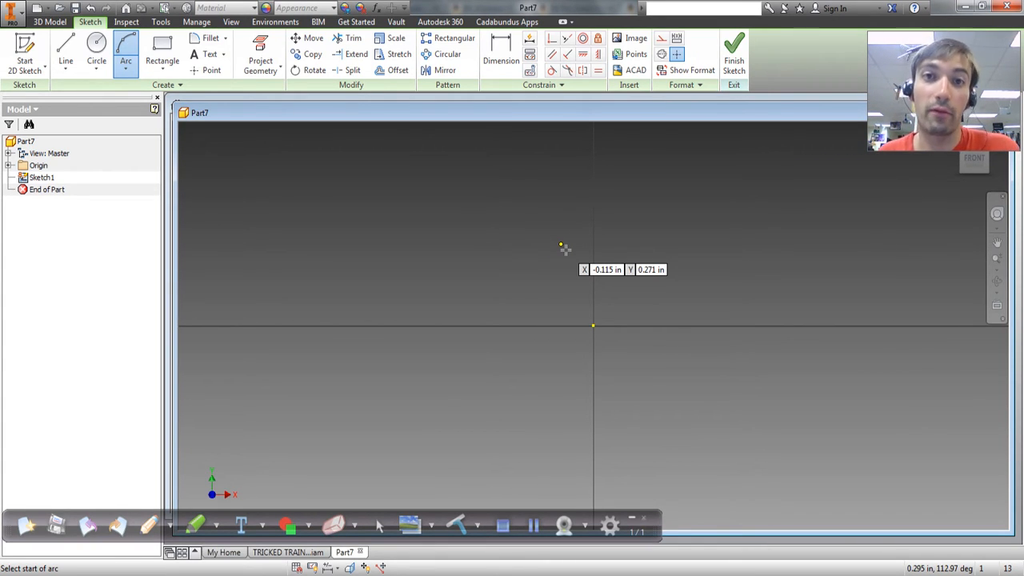
{"action": "left_click", "coordinate": [595, 177]}
{"action": "left_click", "coordinate": [622, 172]}
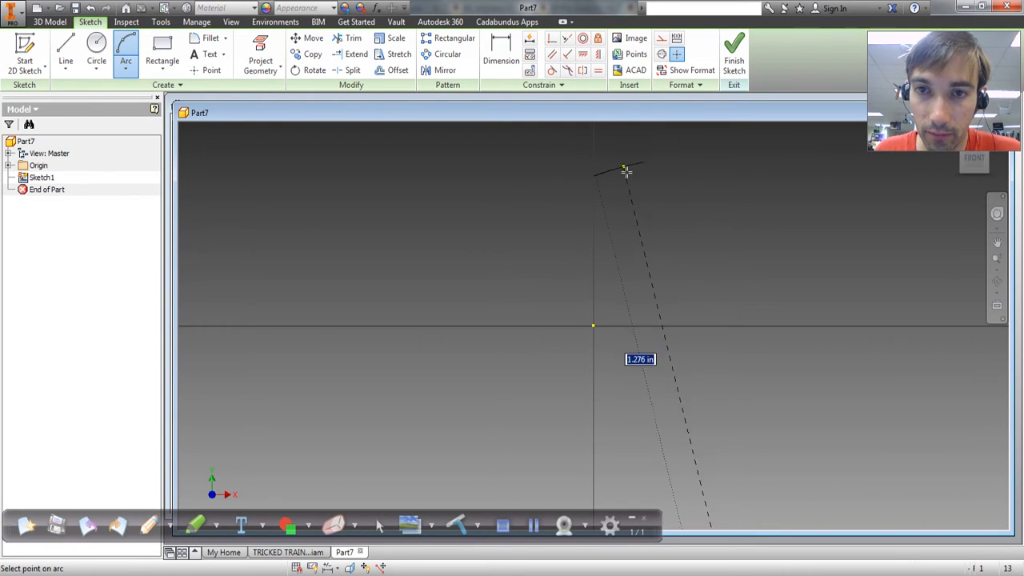
{"action": "left_click", "coordinate": [645, 166]}
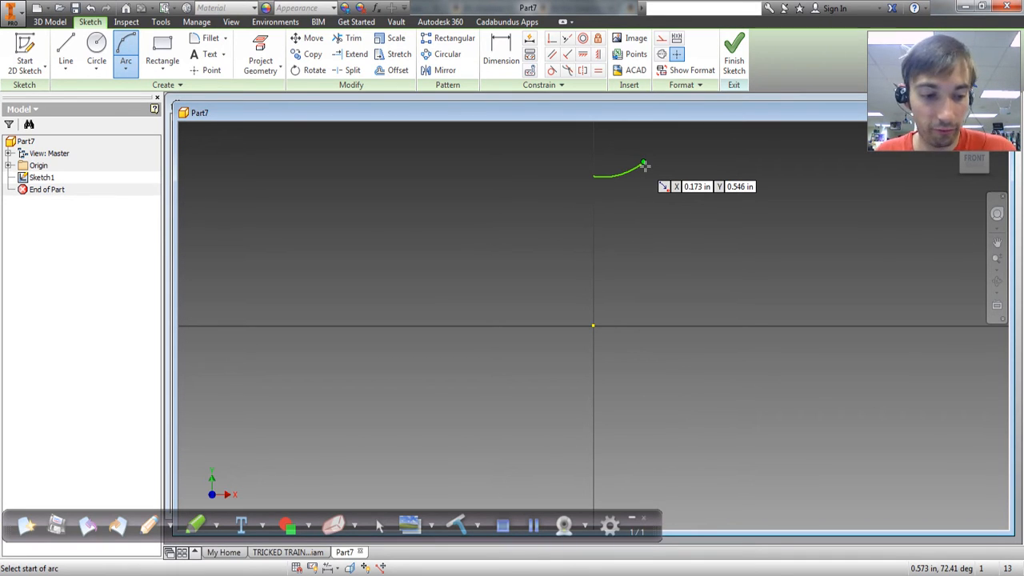
{"action": "key", "text": "alt+Tab"}
{"action": "mouse_move", "coordinate": [316, 245]}
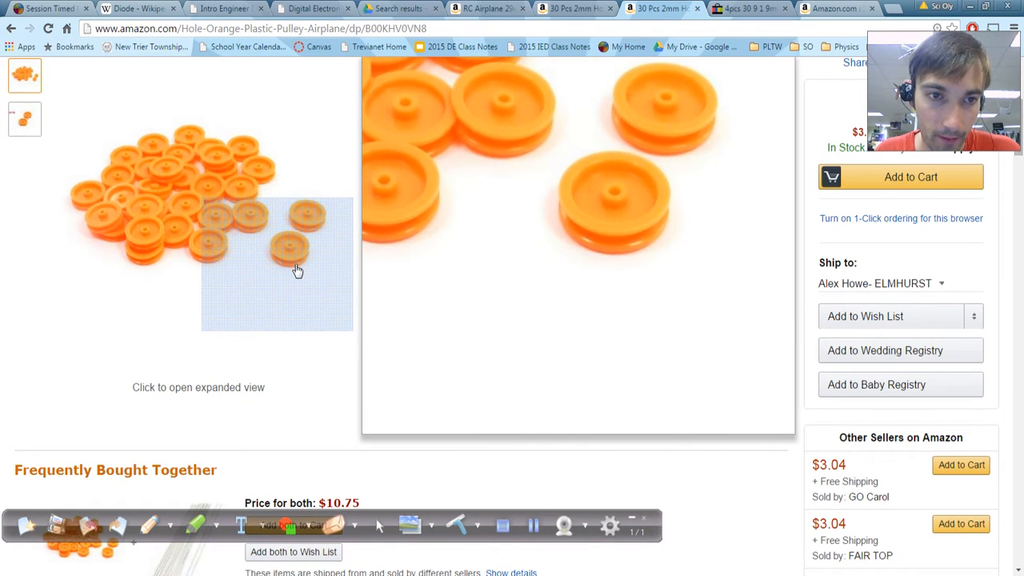
{"action": "key", "text": "alt+Tab"}
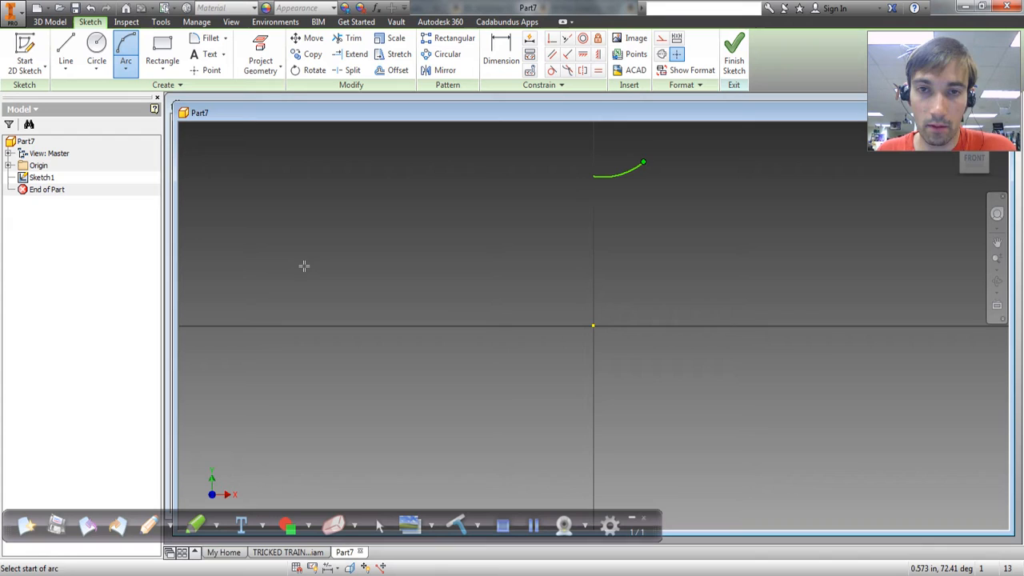
Sketch the stepped half profile with lines from the arc's outer end, about 0.254 in wide at the base, closing it along the vertical axis
{"action": "left_click", "coordinate": [644, 163]}
{"action": "left_click", "coordinate": [668, 165]}
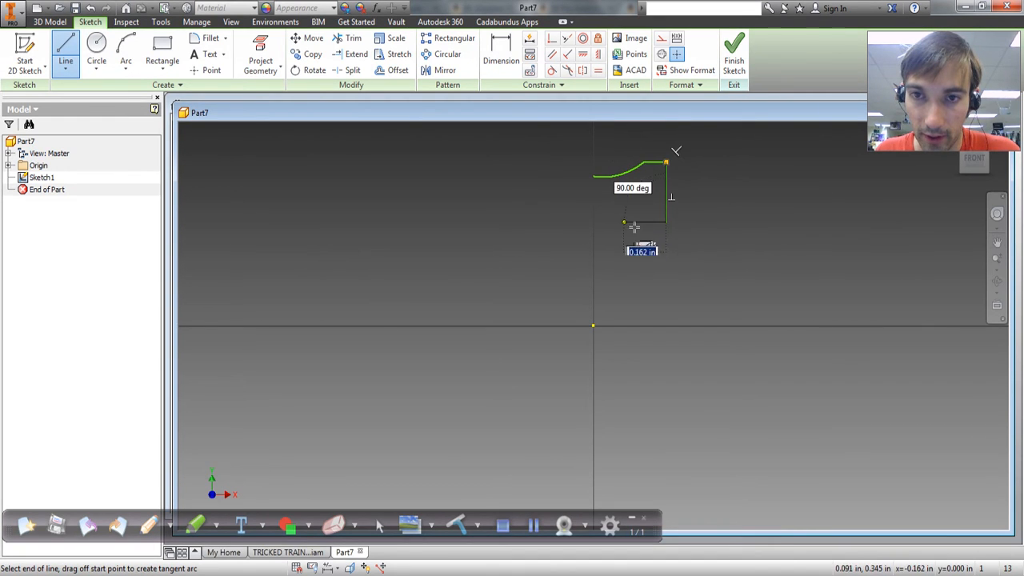
{"action": "left_click", "coordinate": [666, 222]}
{"action": "left_click", "coordinate": [632, 223]}
{"action": "left_click", "coordinate": [632, 281]}
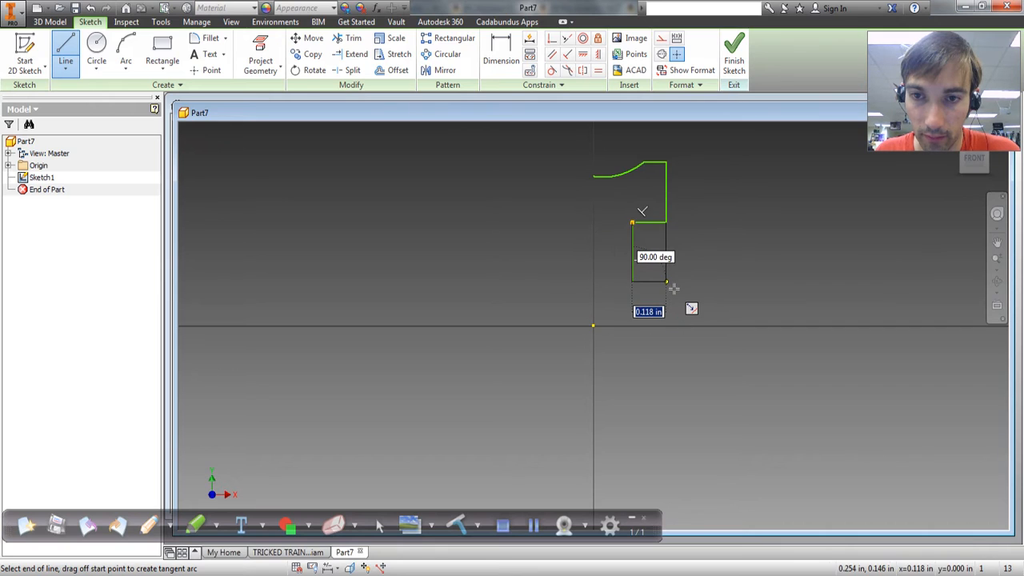
{"action": "left_click", "coordinate": [666, 281]}
{"action": "left_click", "coordinate": [665, 303]}
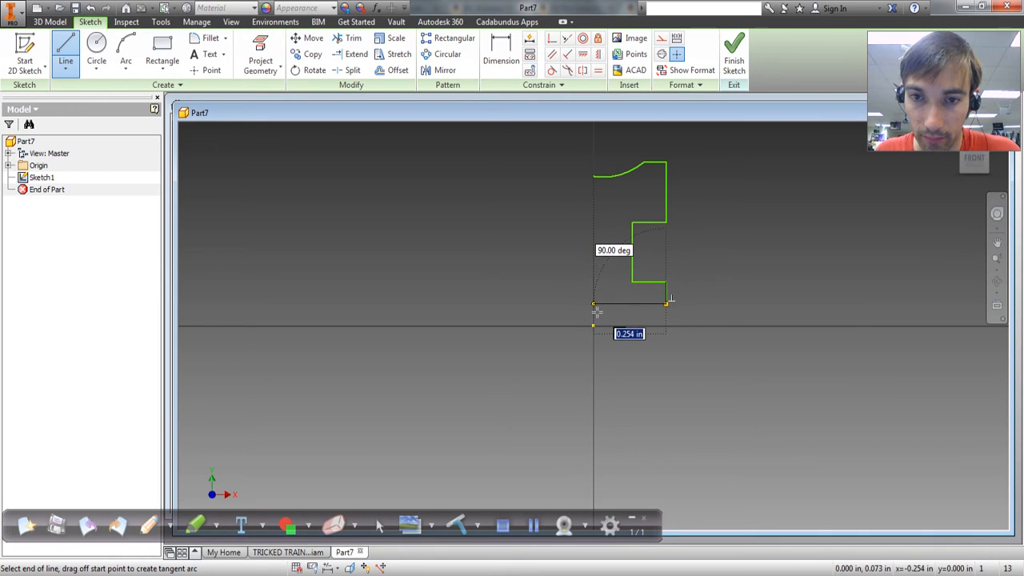
{"action": "left_click", "coordinate": [593, 302]}
{"action": "left_click", "coordinate": [593, 177]}
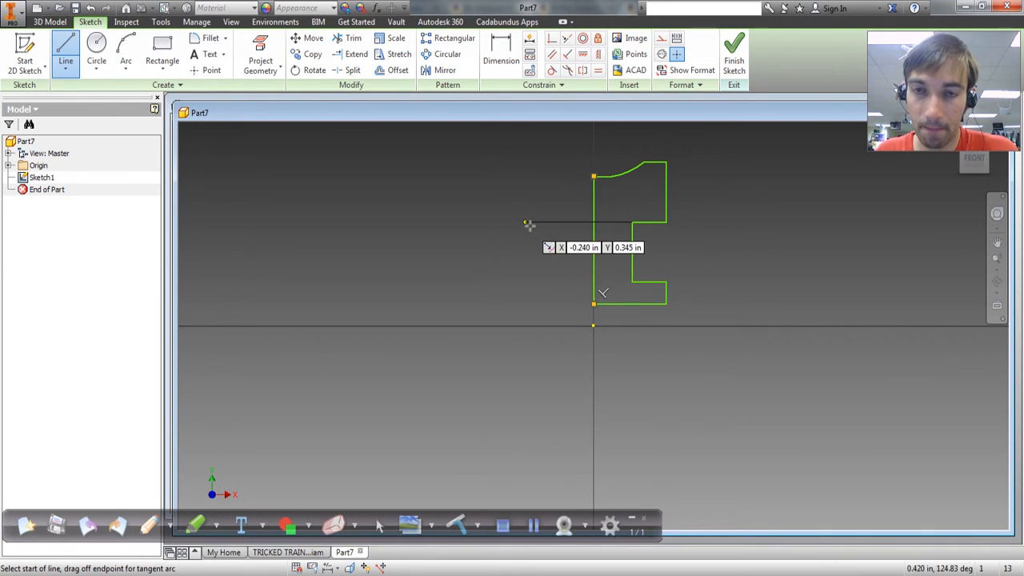
Convert the profile's vertical closing line on the axis to construction geometry
{"action": "key", "text": "Escape"}
{"action": "left_click", "coordinate": [593, 195]}
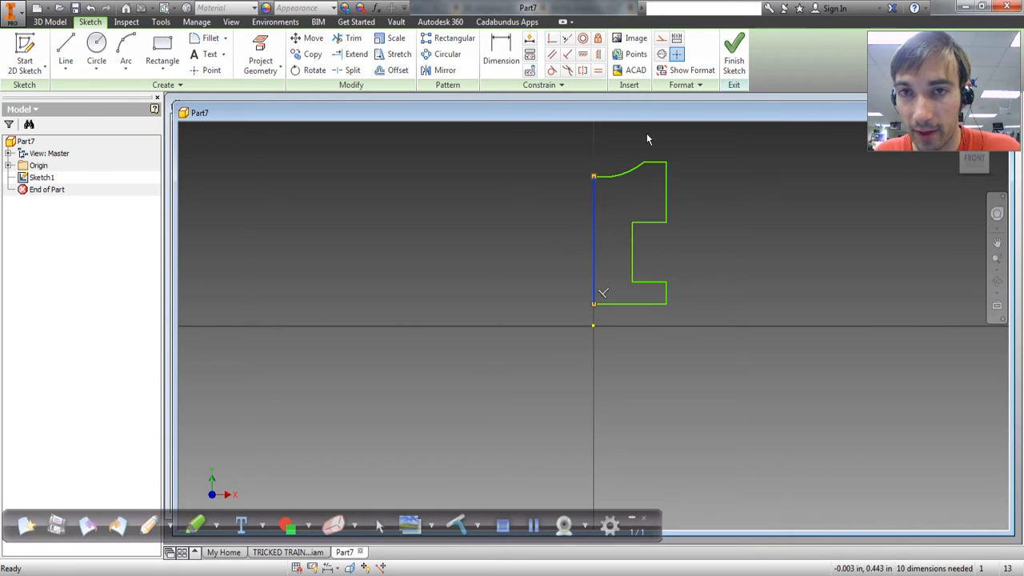
{"action": "left_click", "coordinate": [662, 45]}
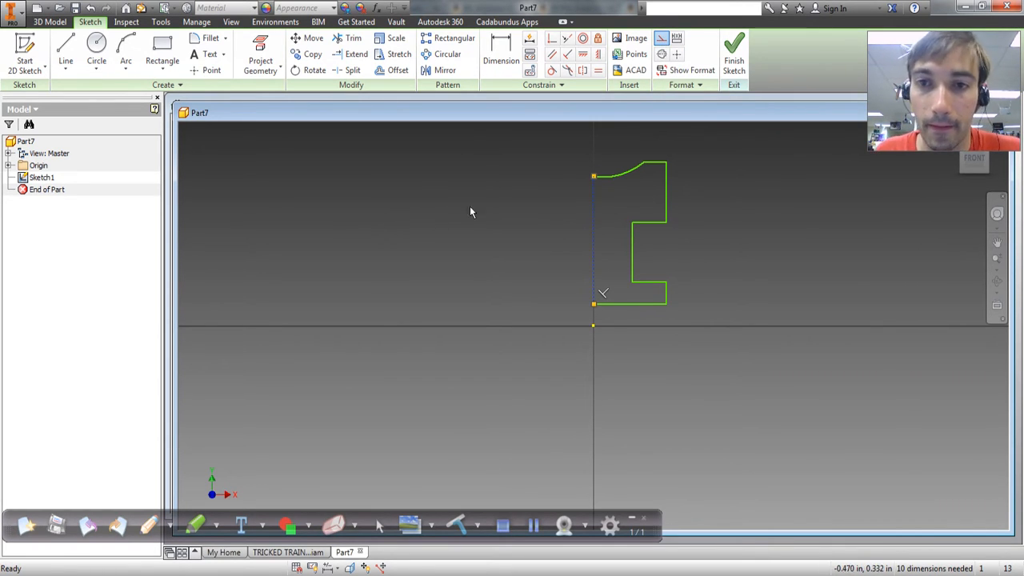
Mirror the whole half profile about the vertical construction line
{"action": "left_click", "coordinate": [443, 72]}
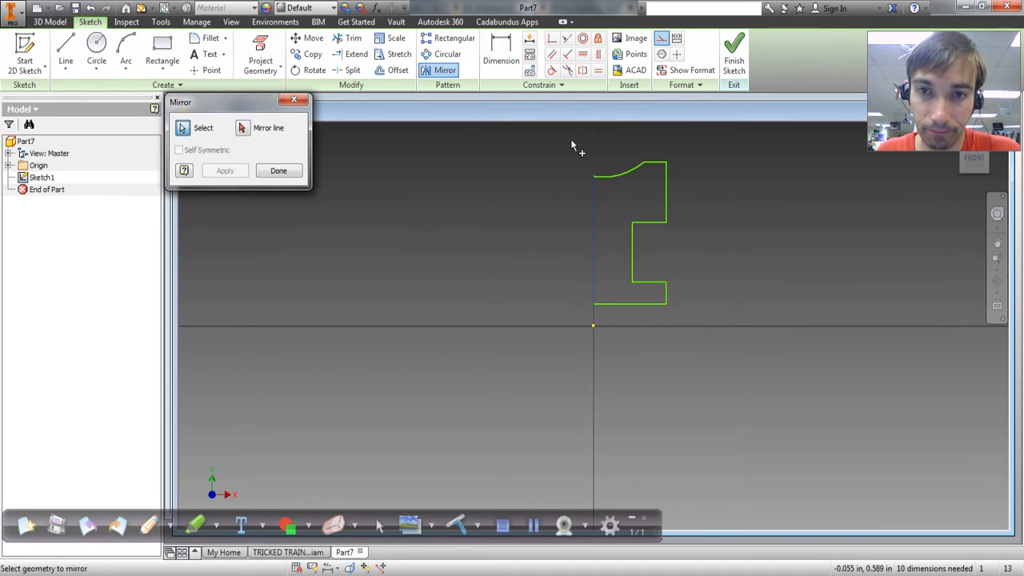
{"action": "left_click_drag", "start_coordinate": [571, 140], "coordinate": [715, 316]}
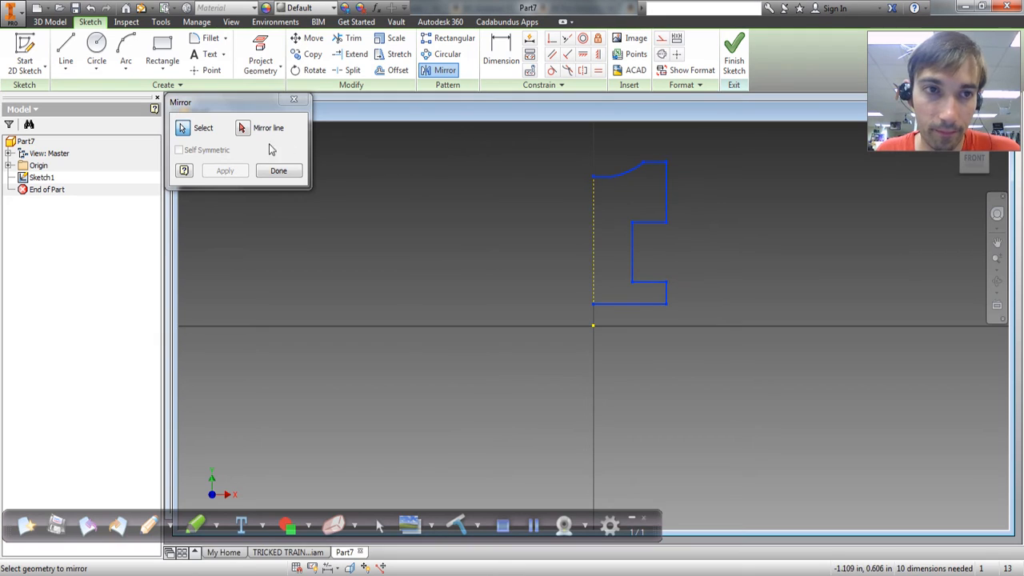
{"action": "left_click", "coordinate": [248, 131]}
{"action": "left_click", "coordinate": [596, 236]}
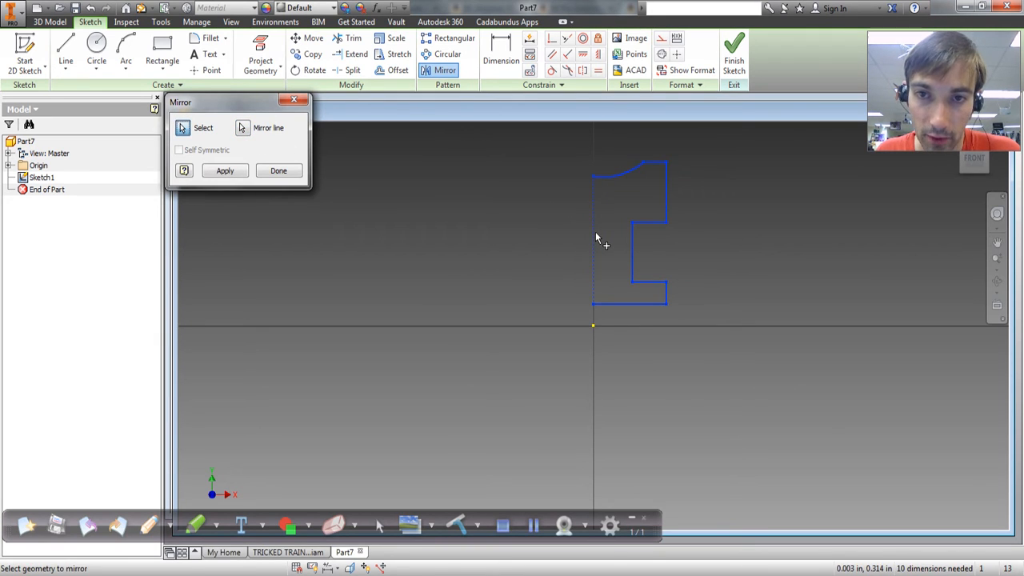
{"action": "left_click", "coordinate": [228, 172]}
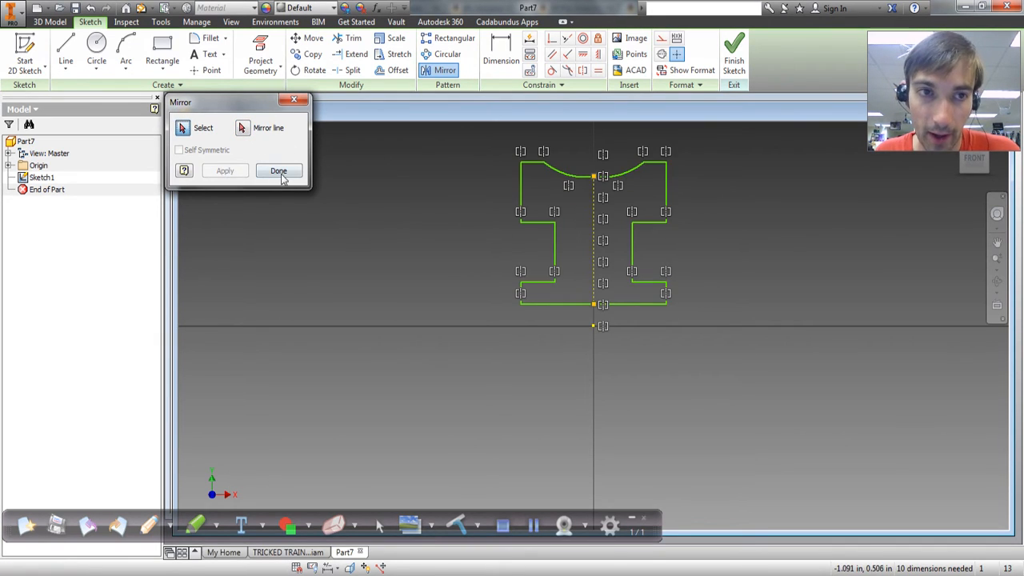
{"action": "left_click", "coordinate": [280, 172]}
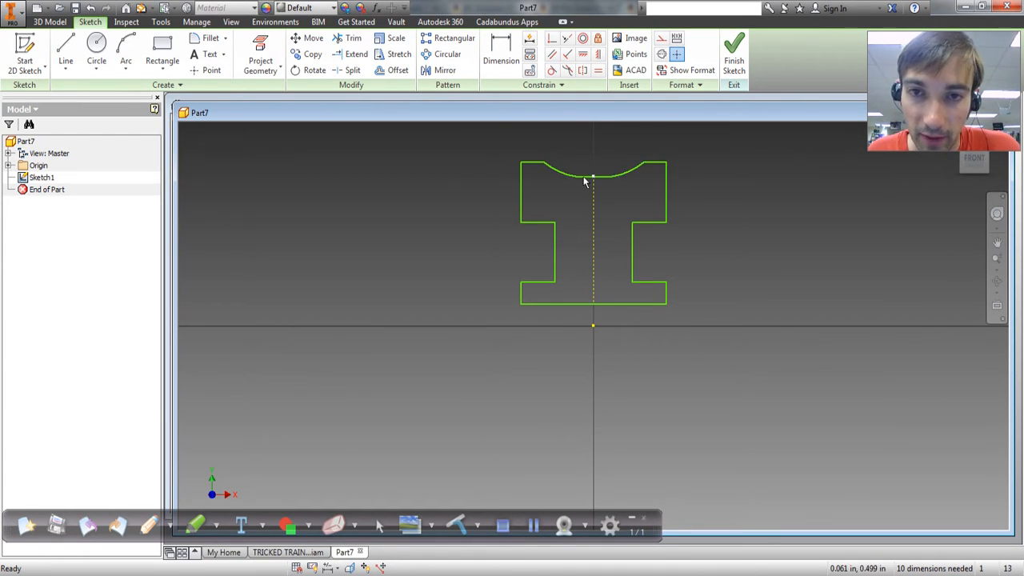
Apply a concentric constraint between the two mirrored groove arcs at the top of the profile
{"action": "left_click", "coordinate": [617, 172]}
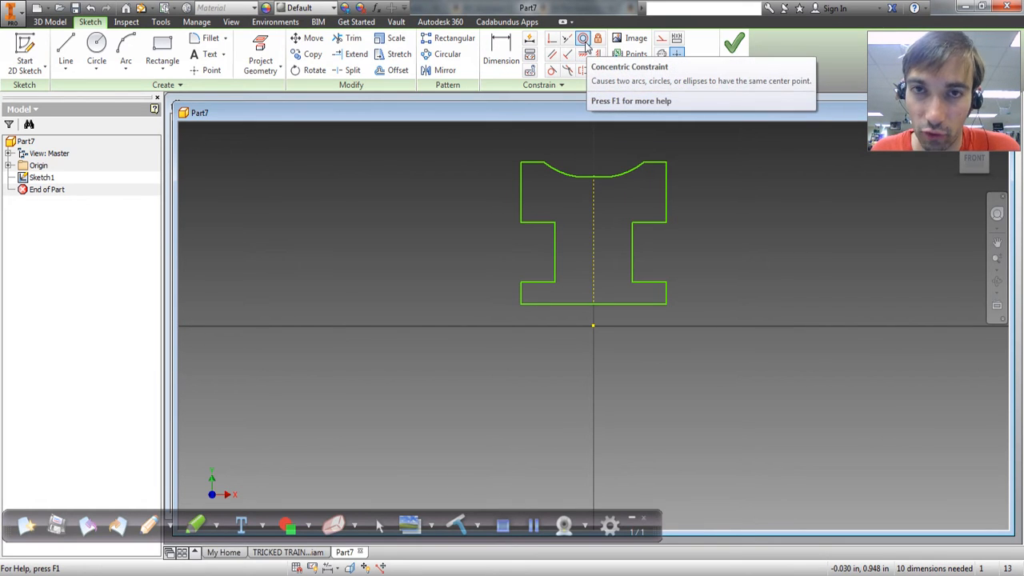
{"action": "left_click", "coordinate": [584, 40]}
{"action": "left_click", "coordinate": [582, 177]}
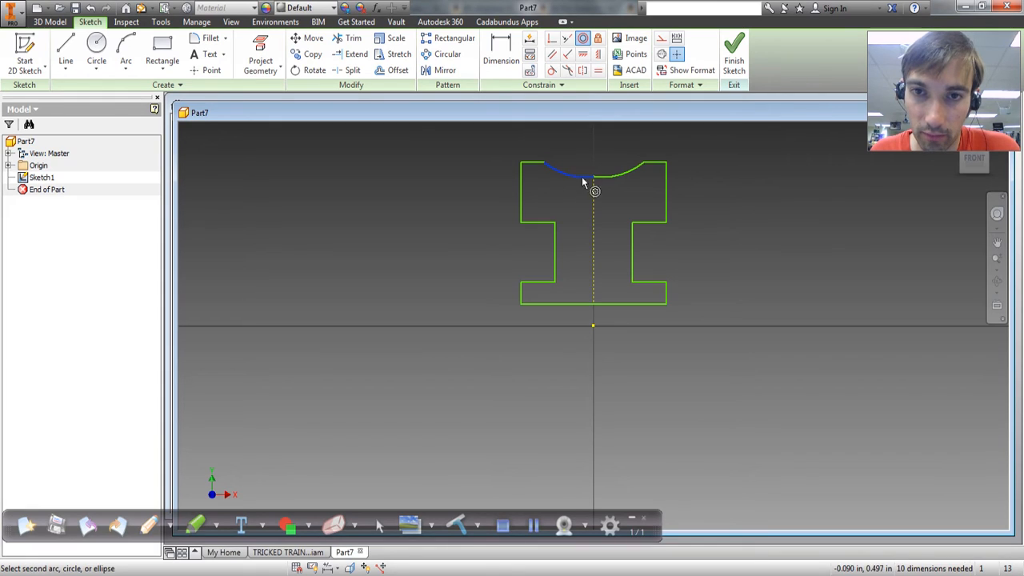
{"action": "left_click", "coordinate": [621, 173]}
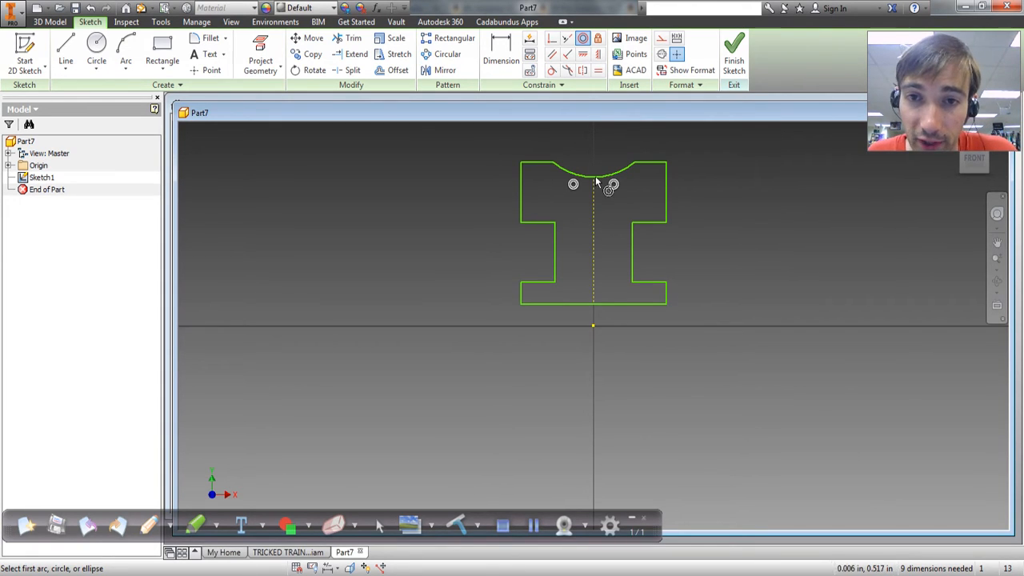
Dimension the profile's top edge at .67/2 in above the origin and move the upper flange's lower edge down to restore the flange shape
{"action": "key", "text": "d"}
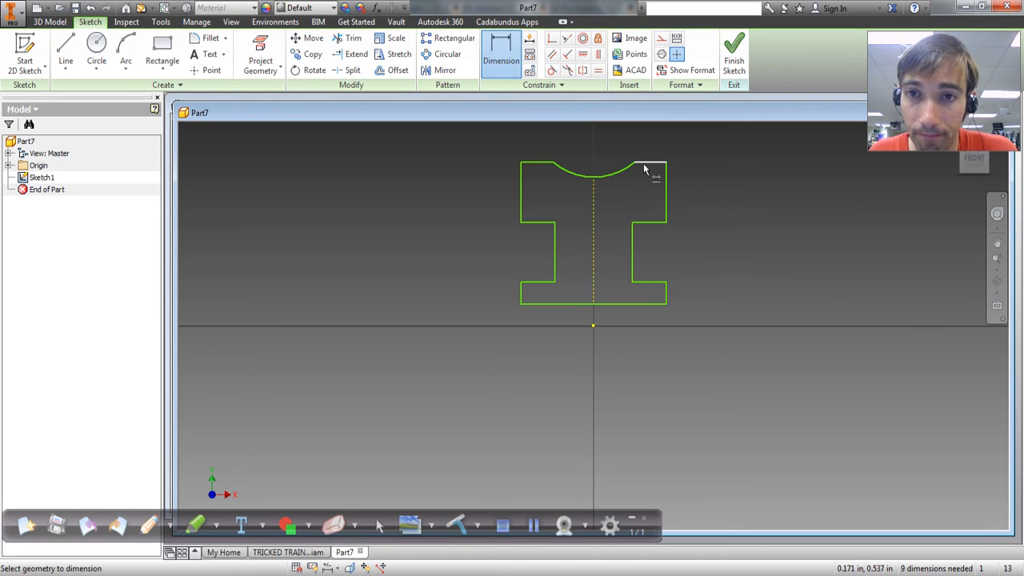
{"action": "left_click", "coordinate": [649, 164]}
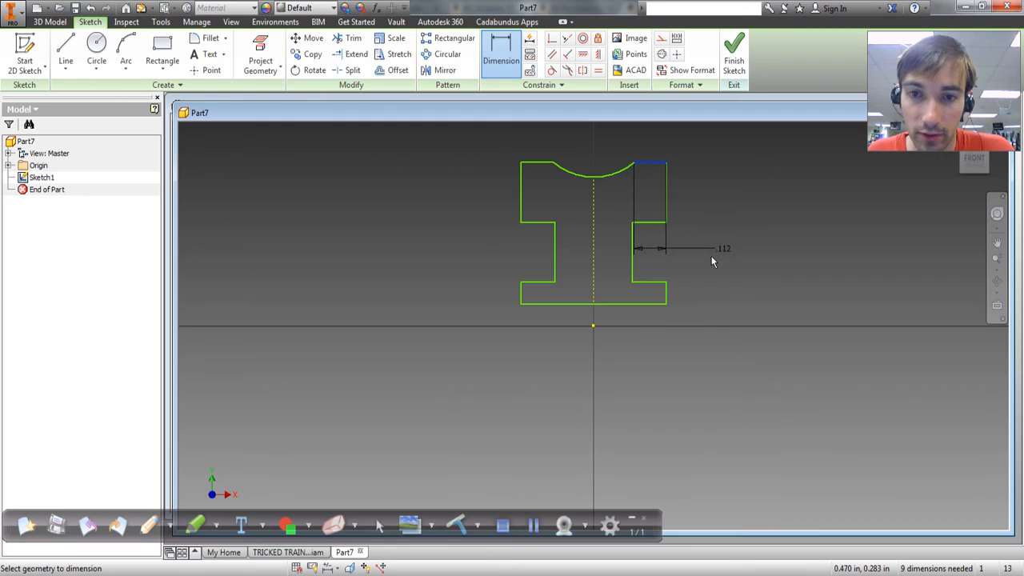
{"action": "left_click", "coordinate": [594, 325]}
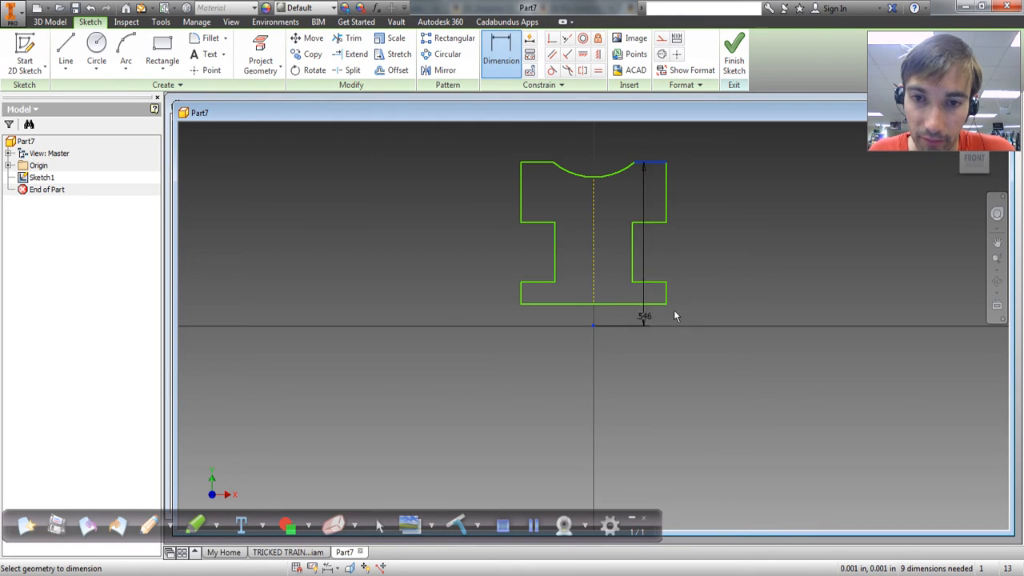
{"action": "left_click", "coordinate": [733, 247]}
{"action": "type", "text": ".67"}
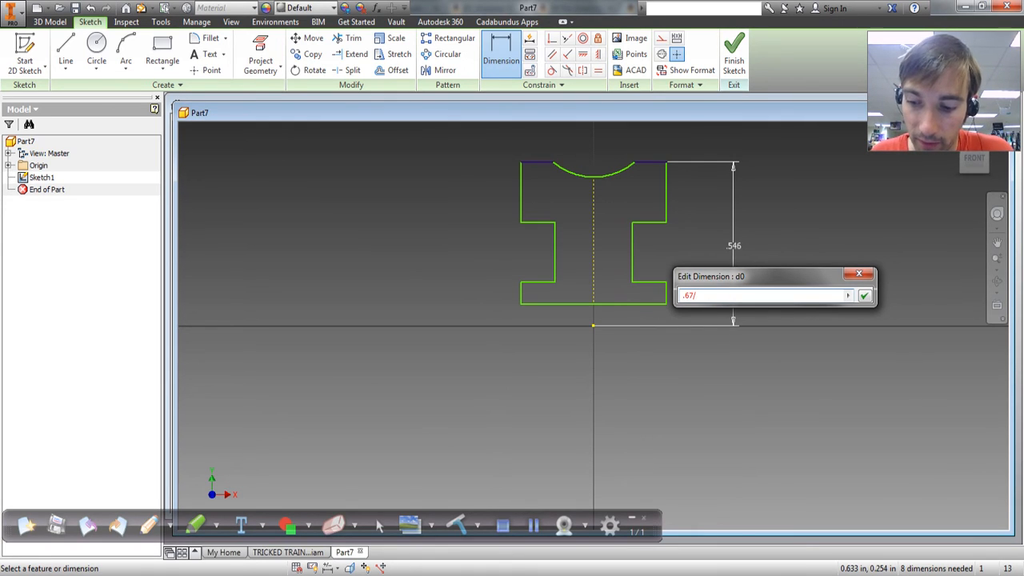
{"action": "type", "text": "/2"}
{"action": "key", "text": "Return"}
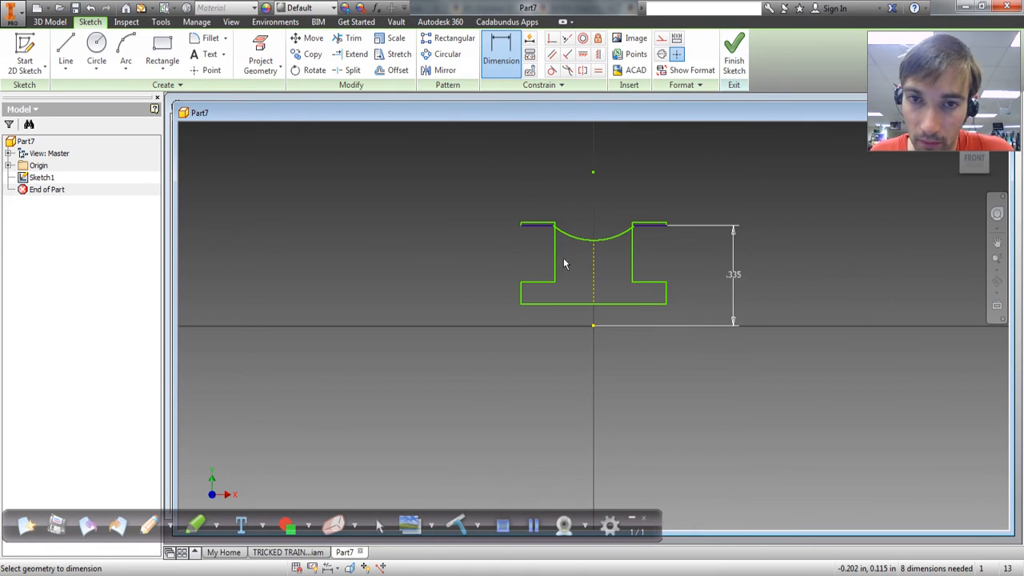
{"action": "key", "text": "Escape"}
{"action": "left_click_drag", "start_coordinate": [542, 225], "coordinate": [558, 271]}
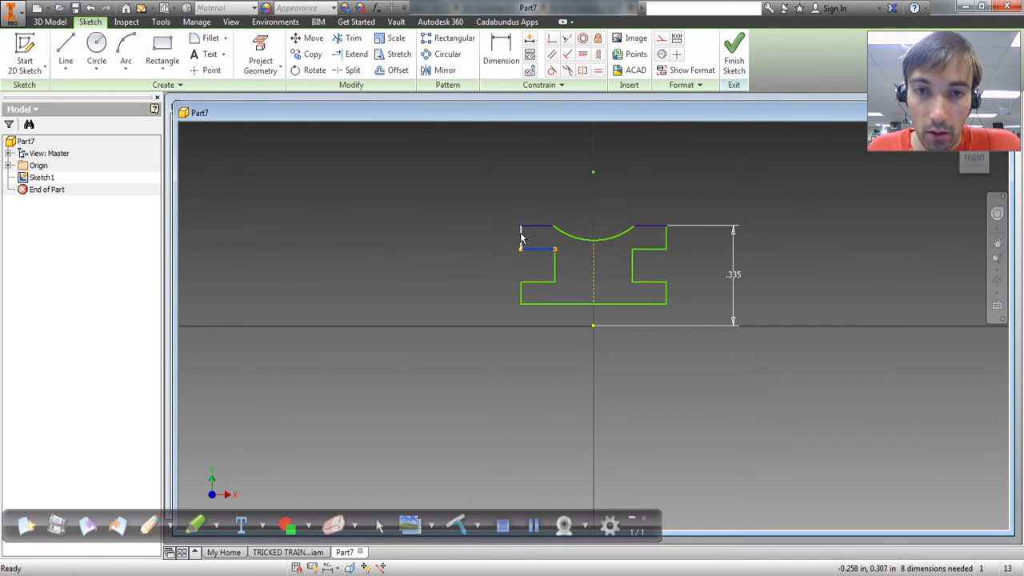
Dimension the overall width between the upper flange's outer sides as 0.2 in, checking the pulley thickness on the Amazon page
{"action": "key", "text": "d"}
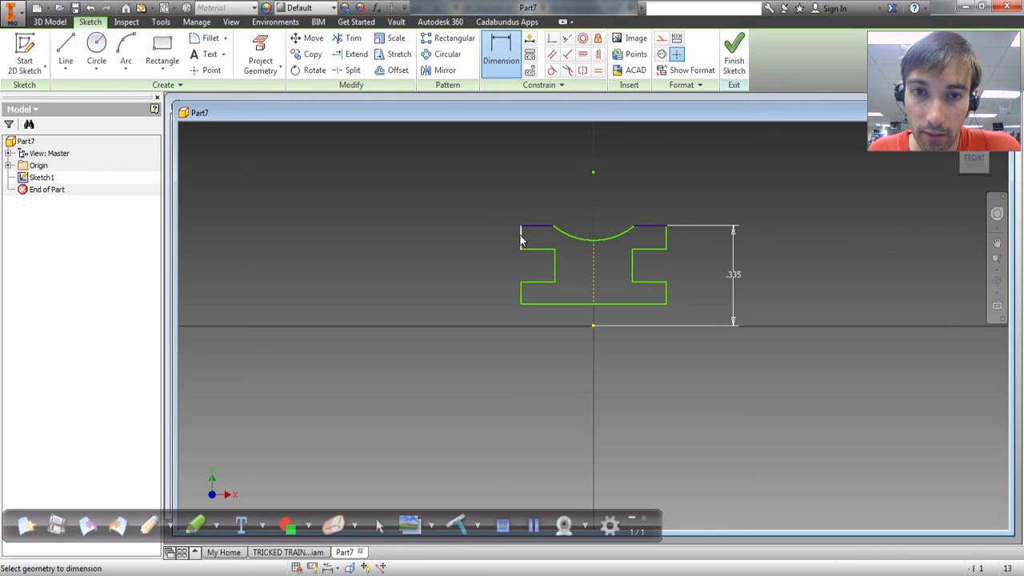
{"action": "left_click", "coordinate": [667, 243]}
{"action": "left_click", "coordinate": [620, 162]}
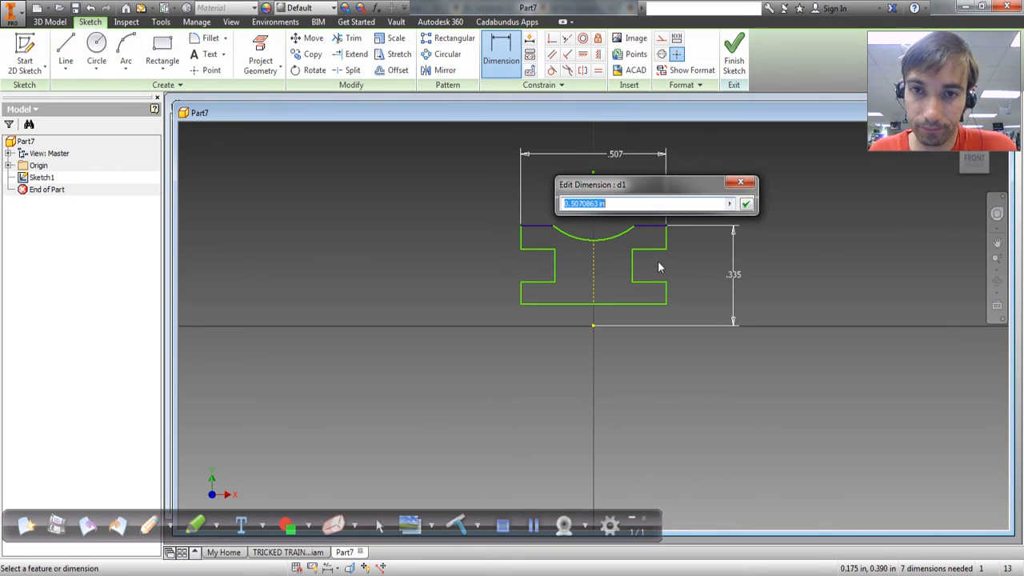
{"action": "key", "text": "alt+Tab"}
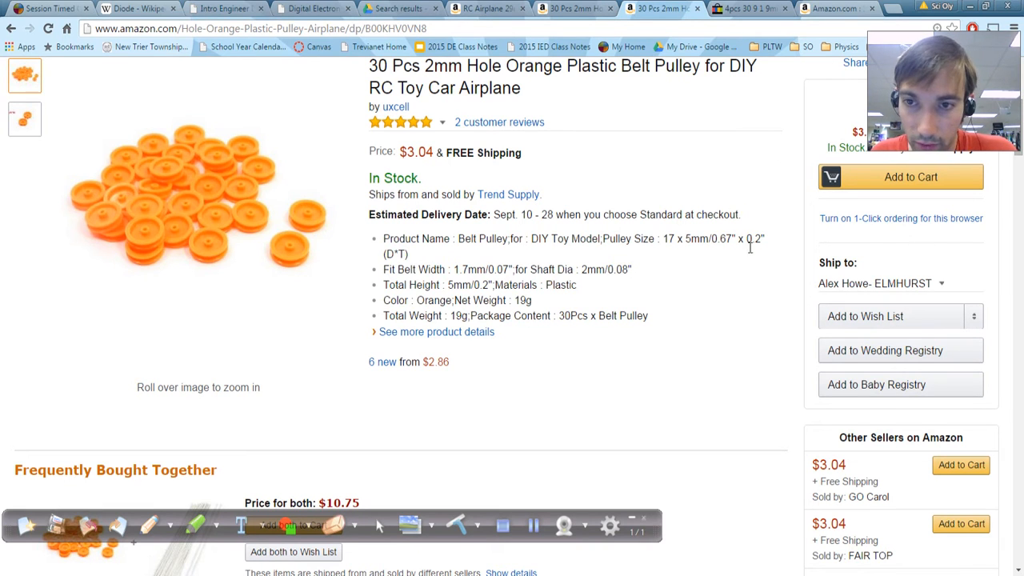
{"action": "key", "text": "alt+Tab"}
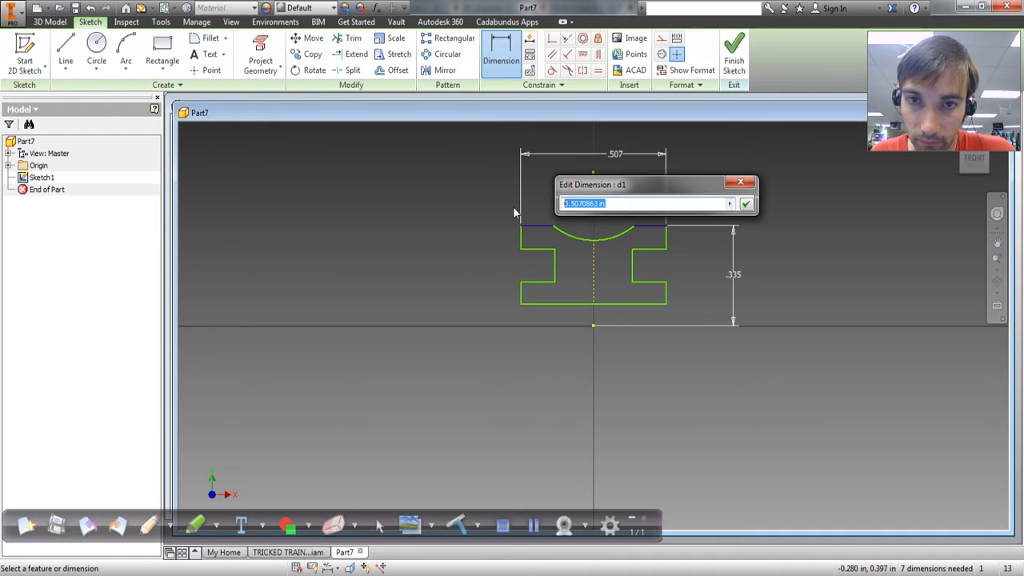
{"action": "type", "text": ".2"}
{"action": "key", "text": "Return"}
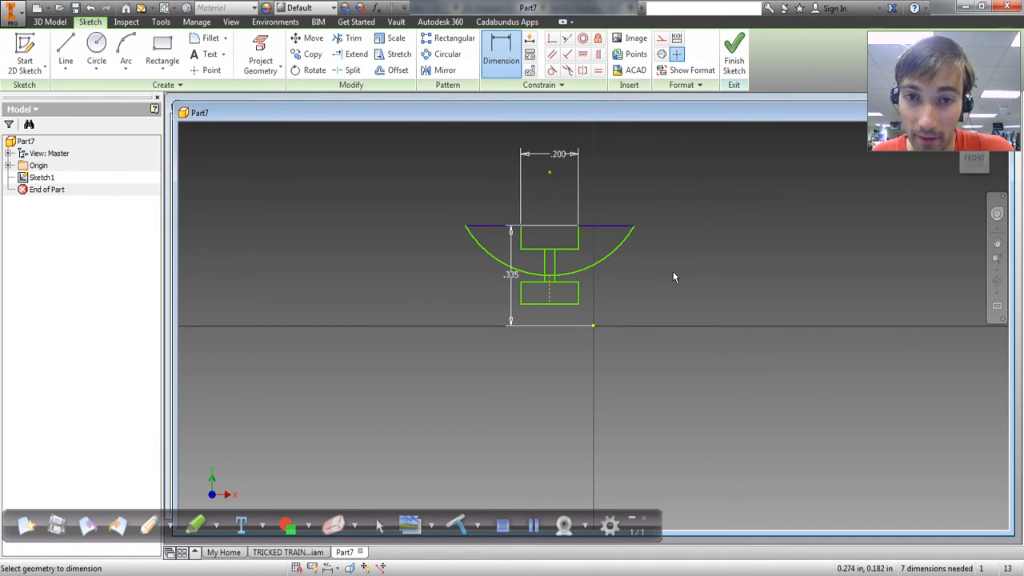
Undo the last width change and delete the overall width dimension above the profile
{"action": "key", "text": "ctrl+z"}
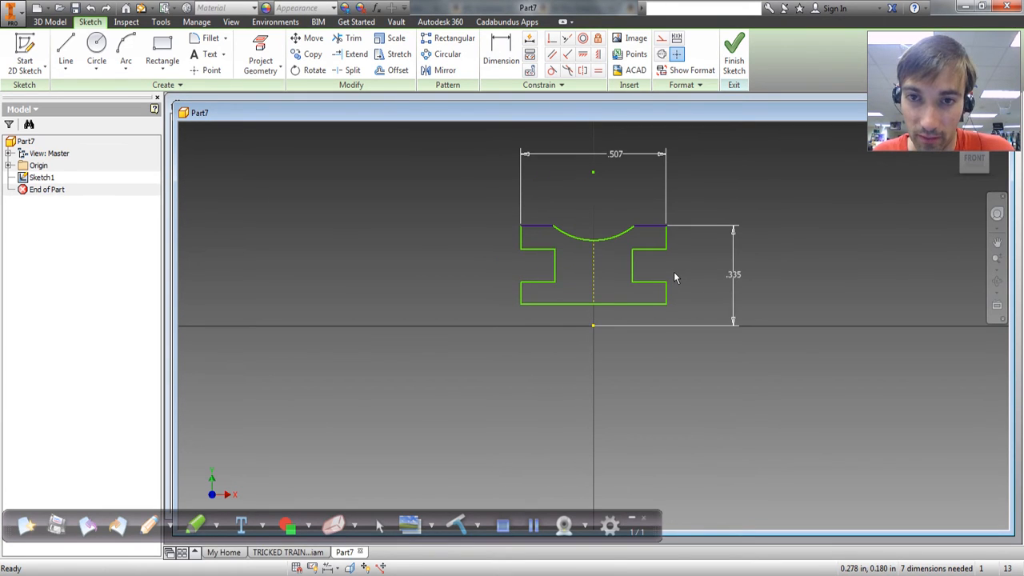
{"action": "left_click", "coordinate": [623, 160]}
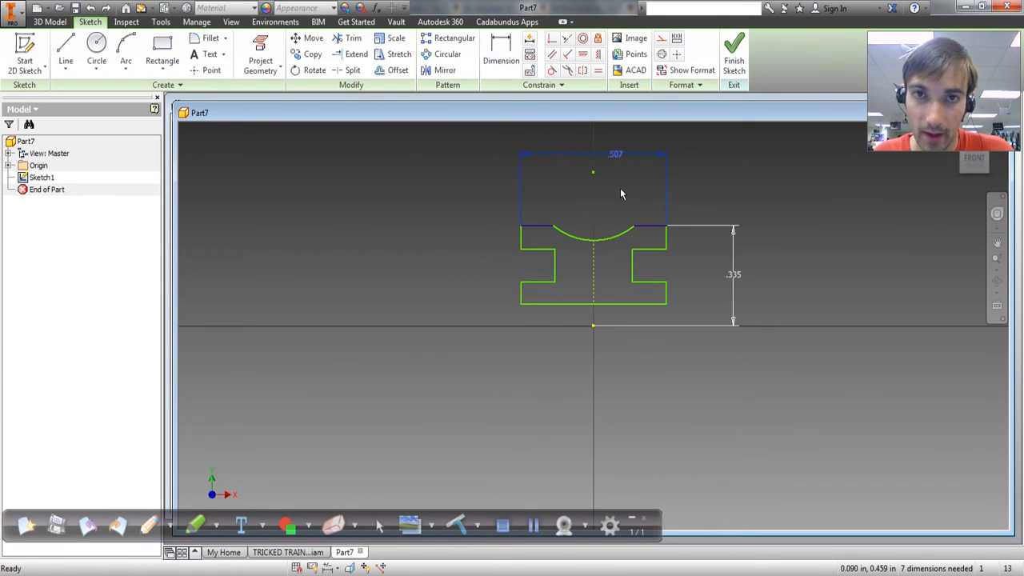
{"action": "key", "text": "Delete"}
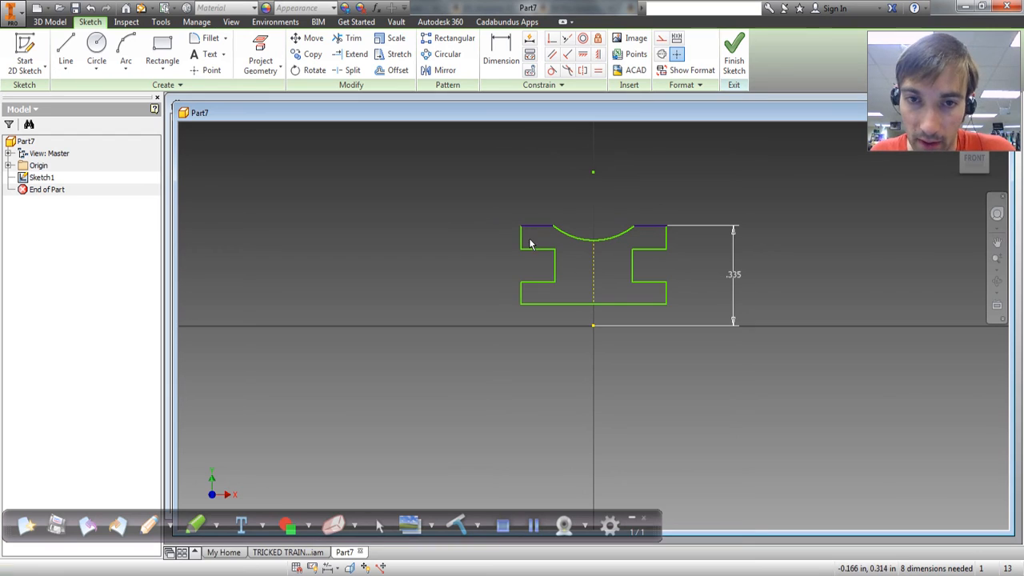
Narrow the profile by moving the upper flange's outer side inward, and constrain the groove arc's centre vertically above the origin
{"action": "mouse_move", "coordinate": [521, 244]}
{"action": "left_mouse_down"}
{"action": "mouse_move", "coordinate": [590, 254]}
{"action": "mouse_move", "coordinate": [574, 242]}
{"action": "mouse_move", "coordinate": [596, 232]}
{"action": "left_mouse_up"}
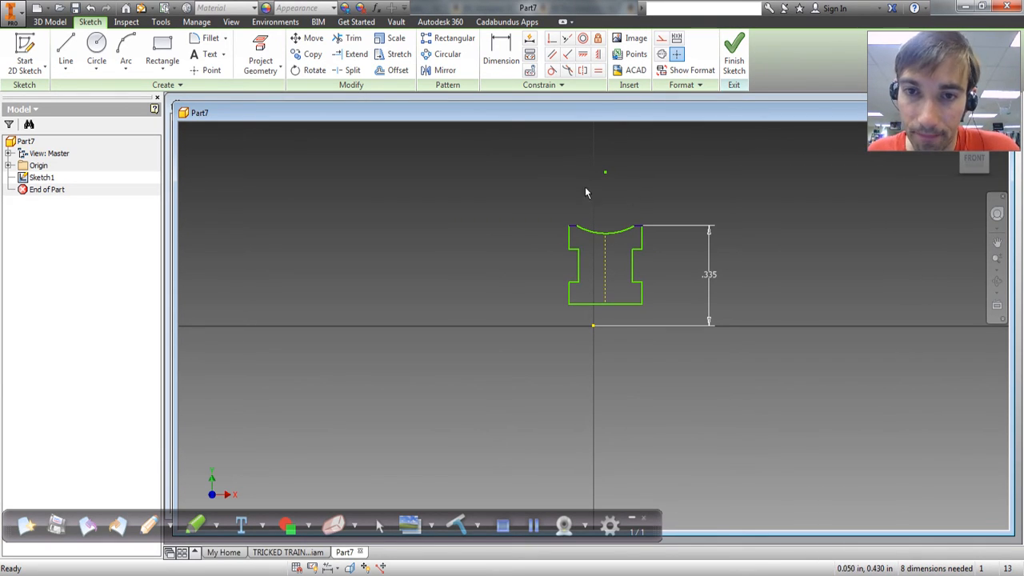
{"action": "mouse_move", "coordinate": [605, 266]}
{"action": "left_mouse_down"}
{"action": "mouse_move", "coordinate": [573, 270]}
{"action": "mouse_move", "coordinate": [606, 275]}
{"action": "left_mouse_up"}
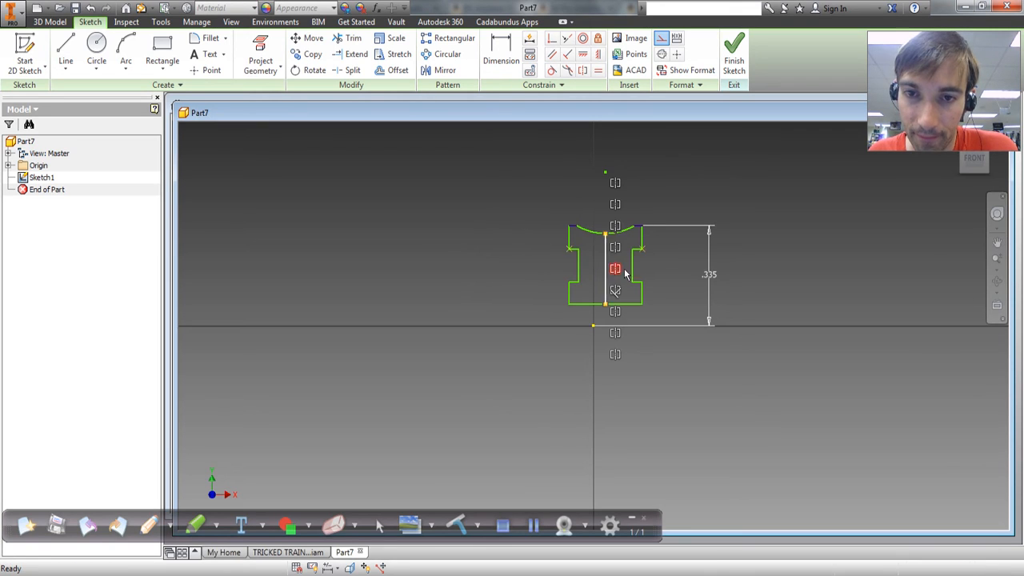
{"action": "left_click", "coordinate": [599, 55]}
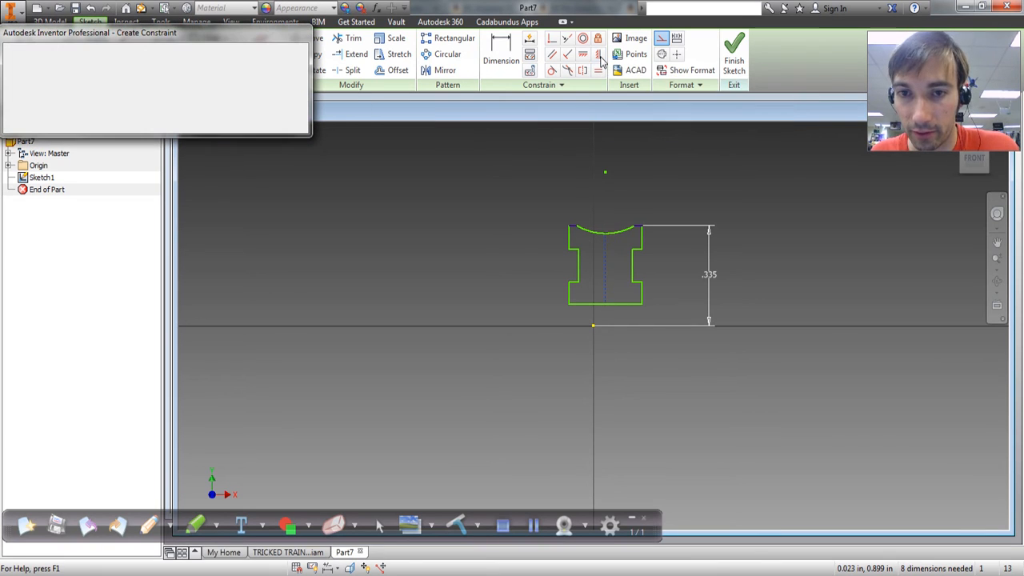
{"action": "left_click", "coordinate": [280, 124]}
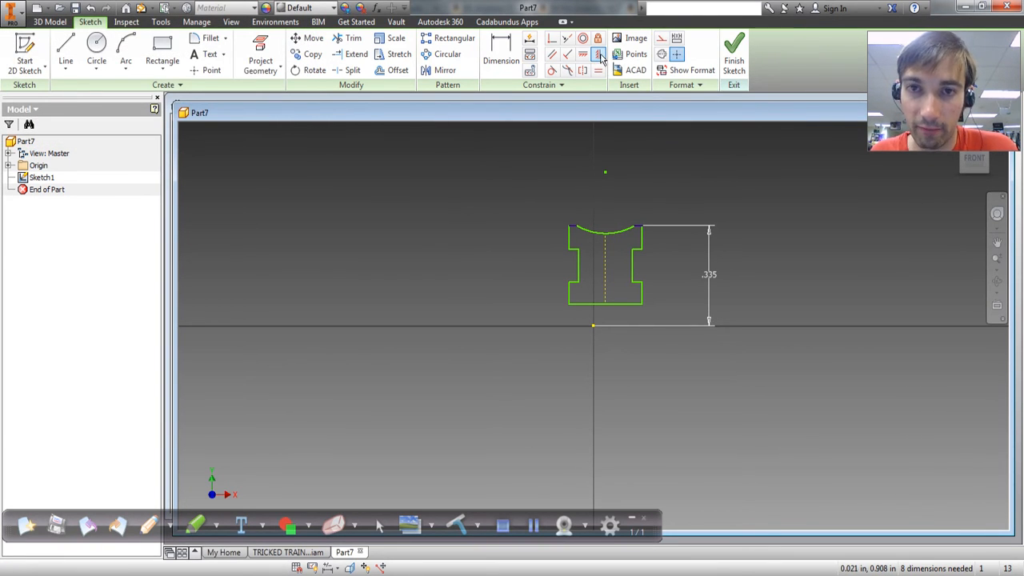
{"action": "left_click", "coordinate": [606, 177]}
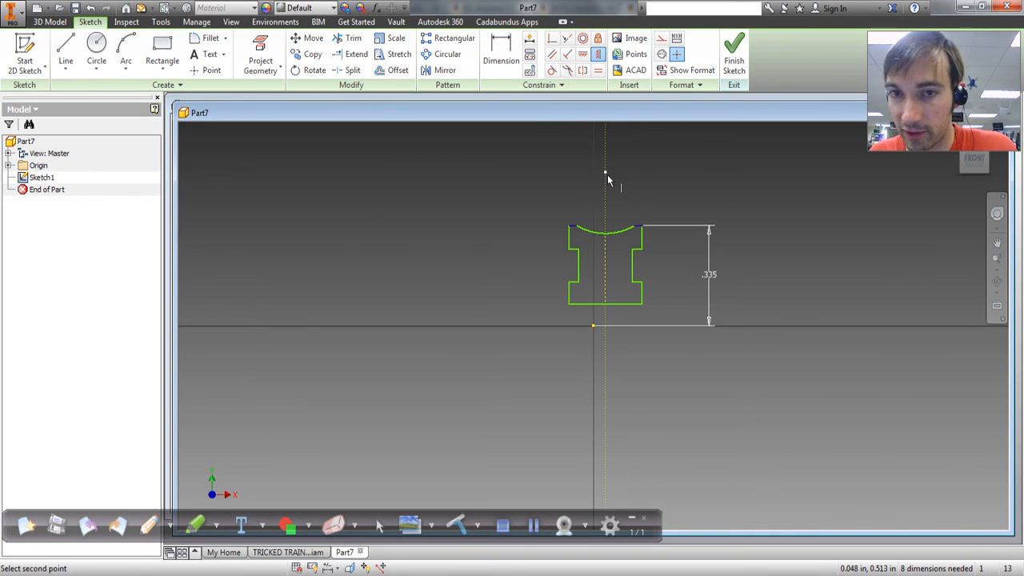
{"action": "left_click", "coordinate": [593, 325]}
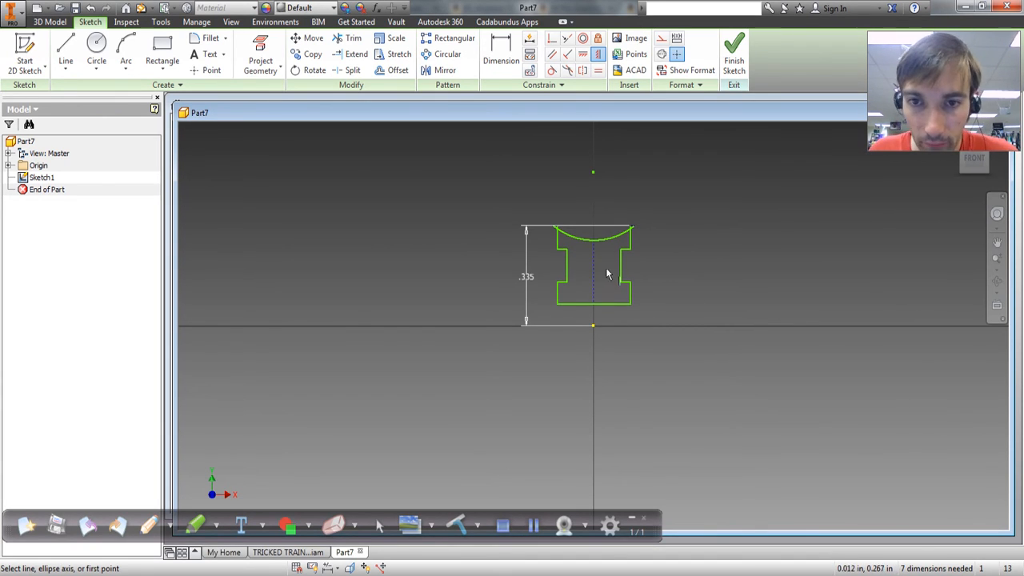
{"action": "key", "text": "Escape"}
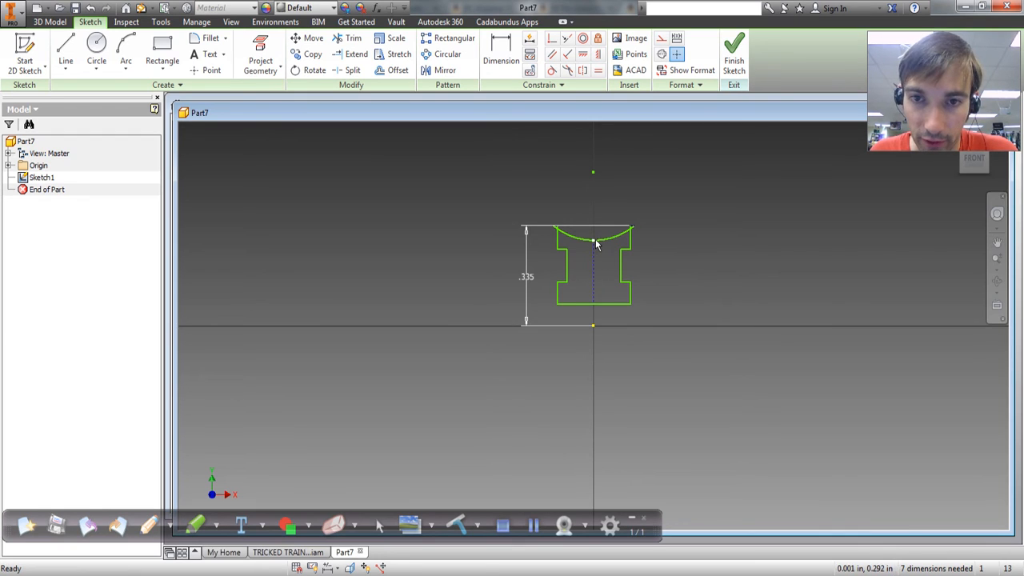
Dimension the overall width between the upper flange's outer sides as .2 in
{"action": "left_click_drag", "start_coordinate": [606, 236], "coordinate": [613, 231]}
{"action": "scroll", "coordinate": [593, 231], "scroll_direction": "down", "scroll_amount": 3}
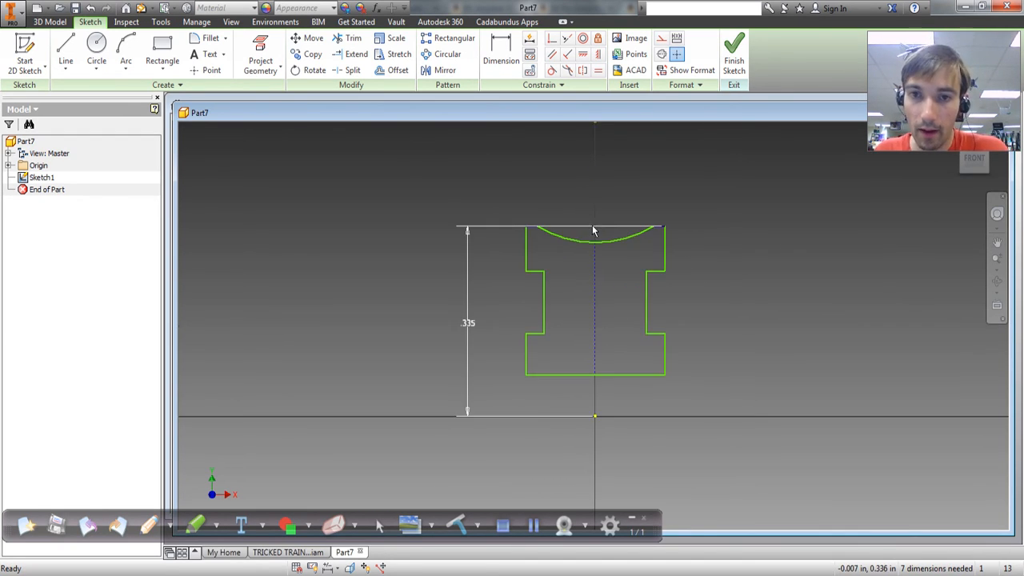
{"action": "scroll", "coordinate": [593, 231], "scroll_direction": "down", "scroll_amount": 3}
{"action": "scroll", "coordinate": [624, 246], "scroll_direction": "up", "scroll_amount": 3}
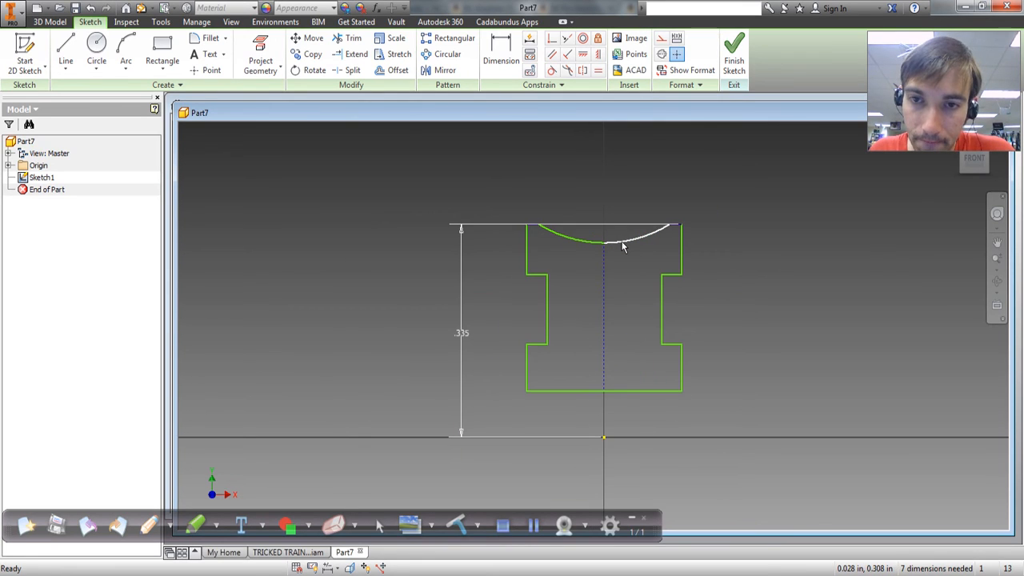
{"action": "left_click", "coordinate": [501, 56]}
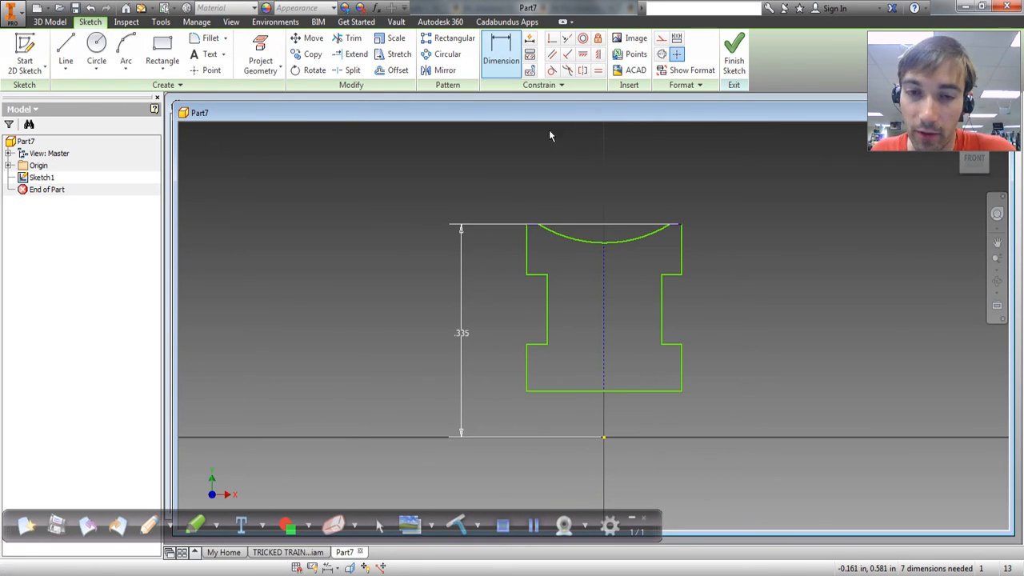
{"action": "left_click", "coordinate": [528, 254]}
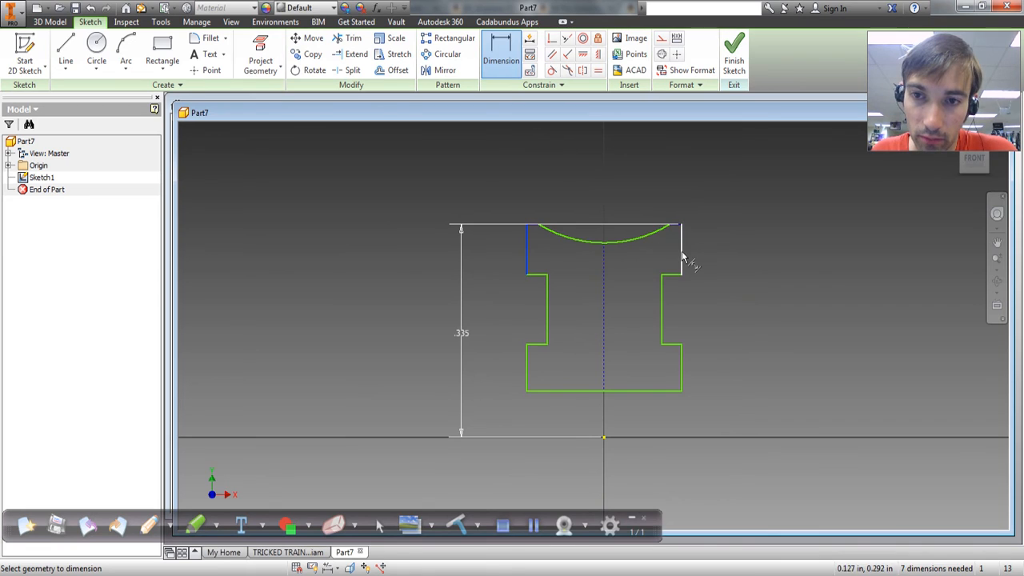
{"action": "left_click", "coordinate": [682, 256]}
{"action": "left_click", "coordinate": [640, 173]}
{"action": "type", "text": ".2"}
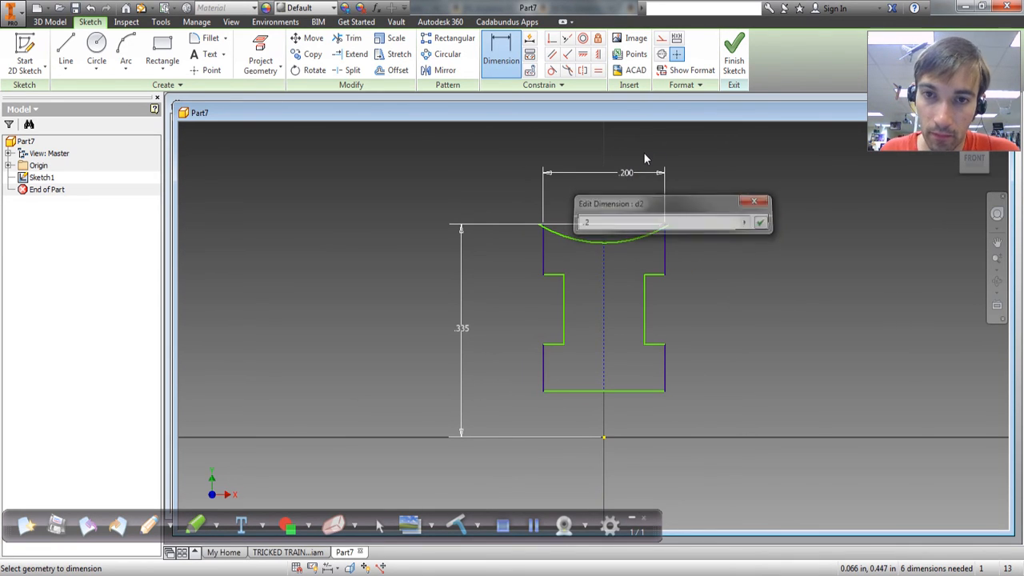
{"action": "key", "text": "Return"}
Reshape the groove arc so it is shallower and its ends lie within the profile's top corners
{"action": "left_click", "coordinate": [632, 237]}
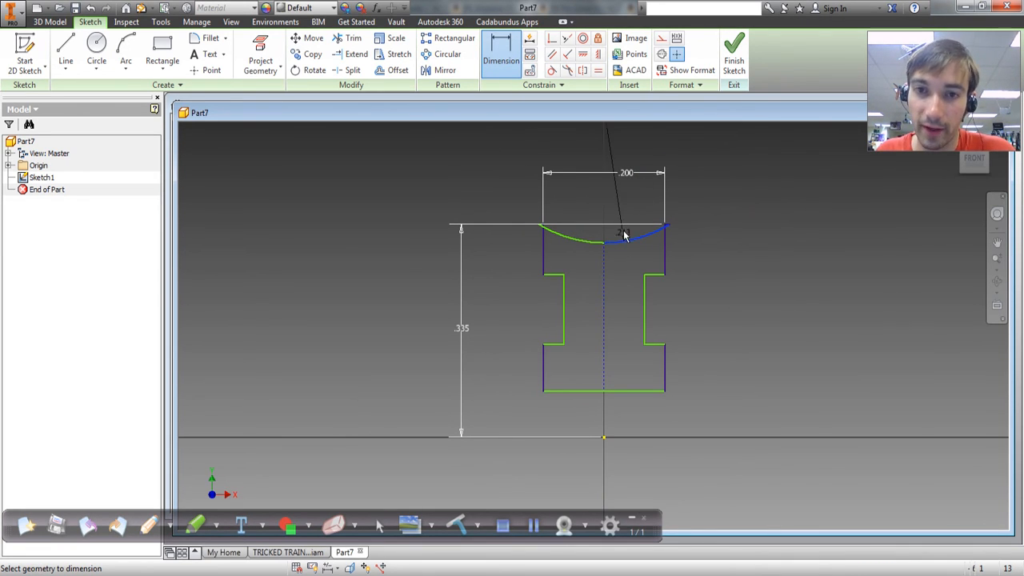
{"action": "key", "text": "Escape"}
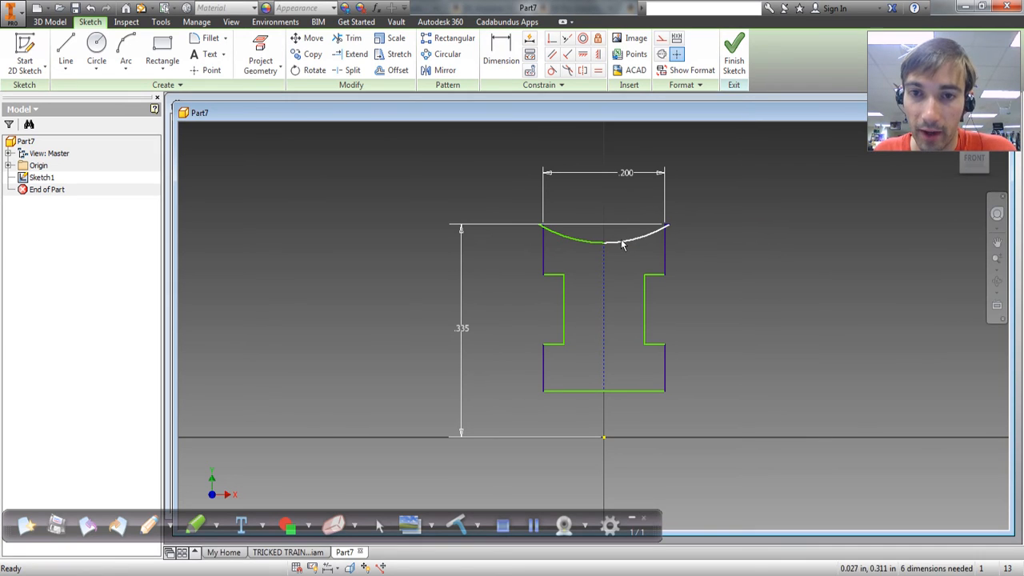
{"action": "left_click_drag", "start_coordinate": [624, 241], "coordinate": [611, 232]}
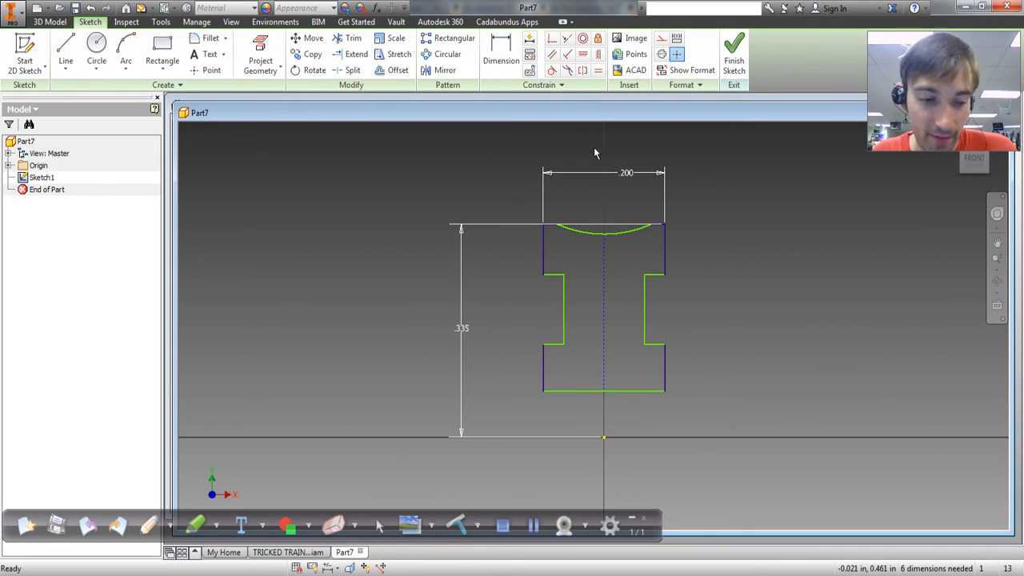
Check the belt width on the Amazon page and dimension the groove arc's radius as .07 in
{"action": "key", "text": "alt+Tab"}
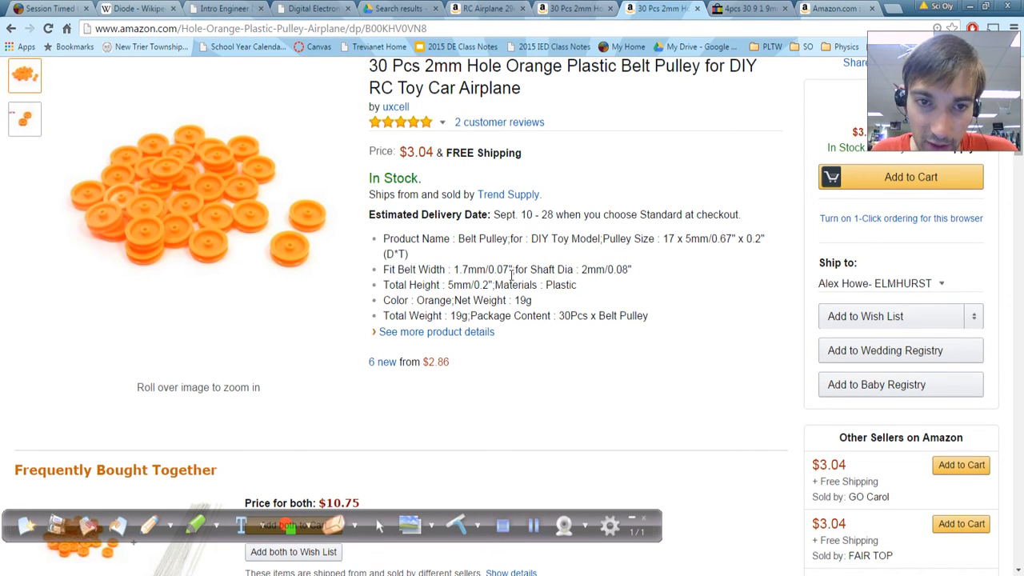
{"action": "key", "text": "alt+Tab"}
{"action": "key", "text": "d"}
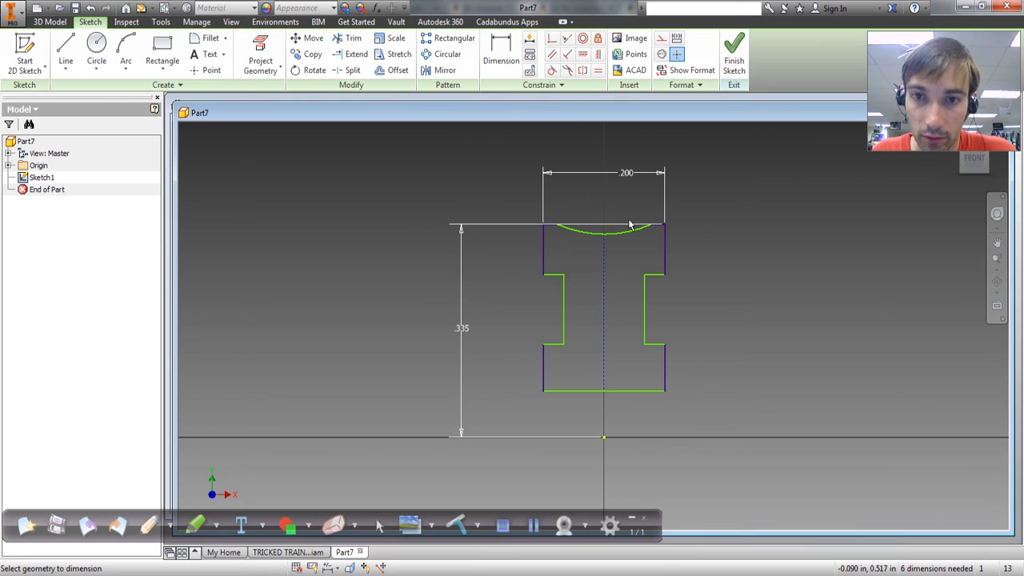
{"action": "left_click", "coordinate": [637, 229]}
{"action": "left_click", "coordinate": [756, 269]}
{"action": "type", "text": ".0"}
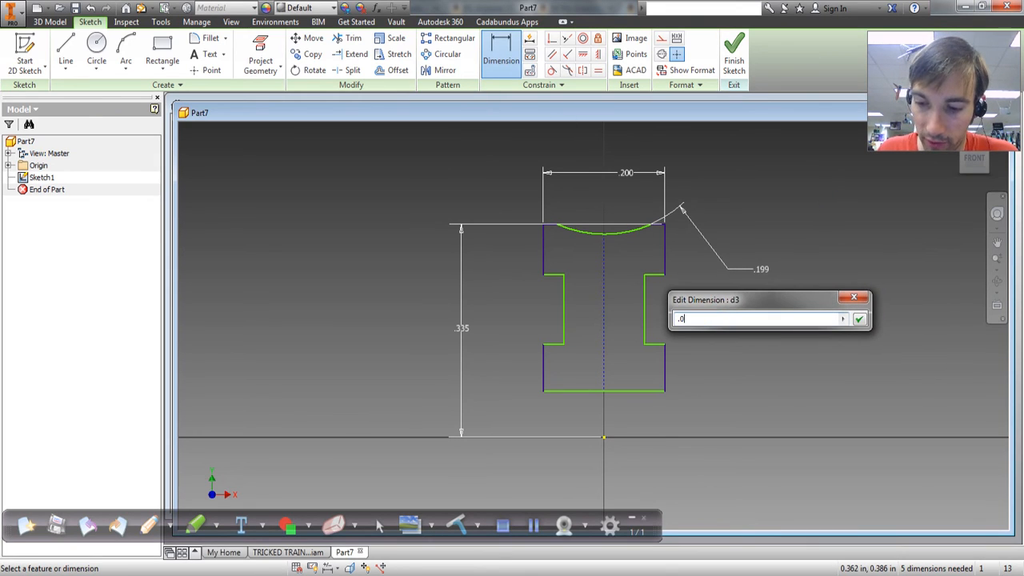
{"action": "type", "text": "7"}
{"action": "key", "text": "Return"}
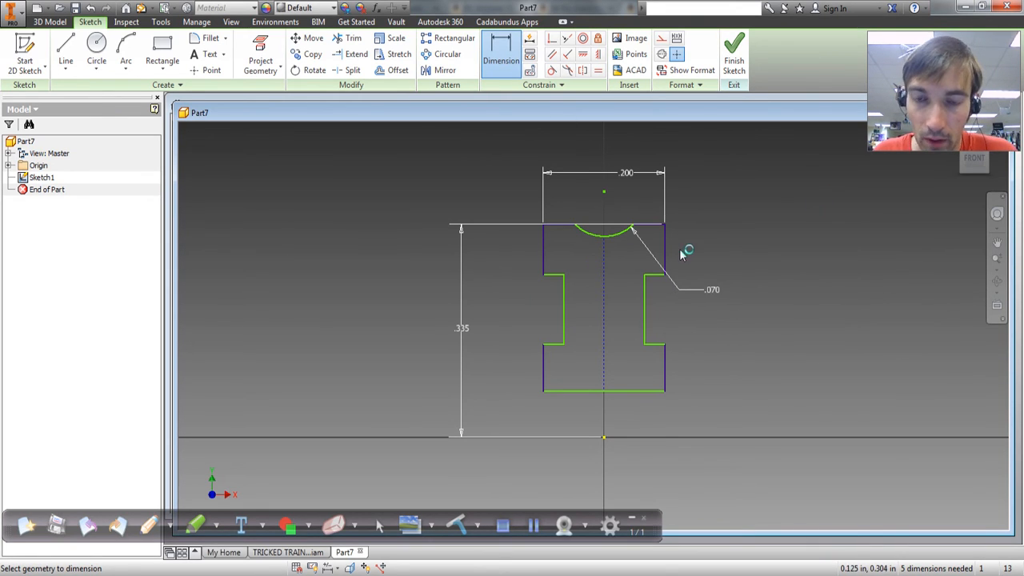
{"action": "key", "text": "Escape"}
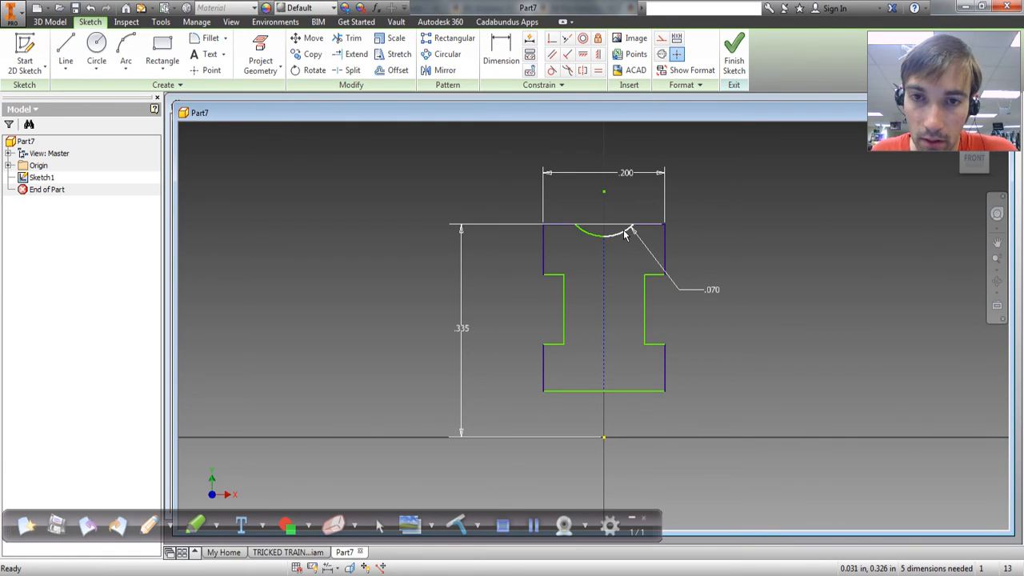
Deepen the groove arc into the profile and move the .335 in height dimension to the profile's right side
{"action": "mouse_move", "coordinate": [620, 240]}
{"action": "left_mouse_down"}
{"action": "mouse_move", "coordinate": [613, 245]}
{"action": "mouse_move", "coordinate": [634, 279]}
{"action": "mouse_move", "coordinate": [629, 252]}
{"action": "mouse_move", "coordinate": [631, 271]}
{"action": "left_mouse_up"}
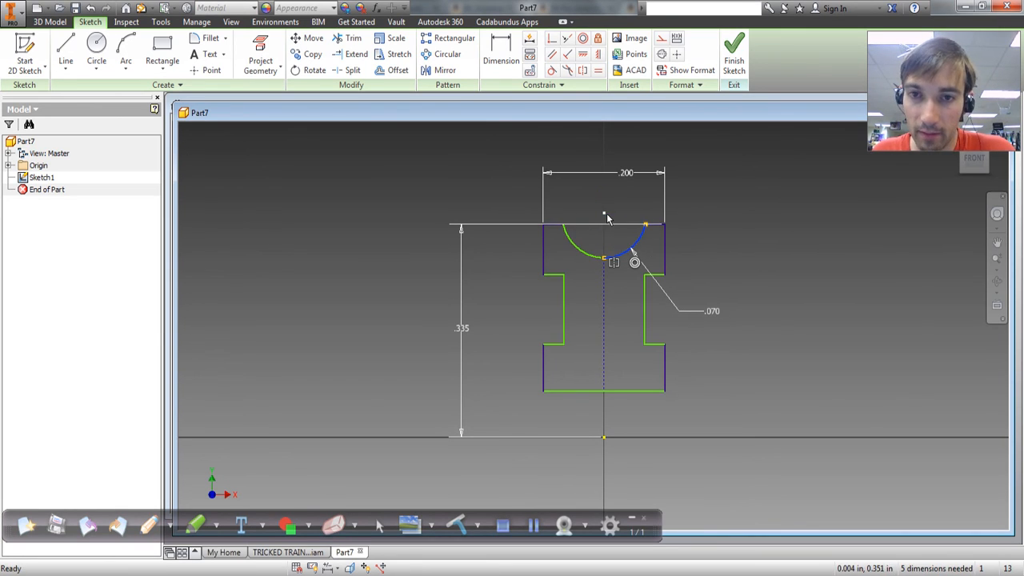
{"action": "left_click_drag", "start_coordinate": [455, 346], "coordinate": [778, 327]}
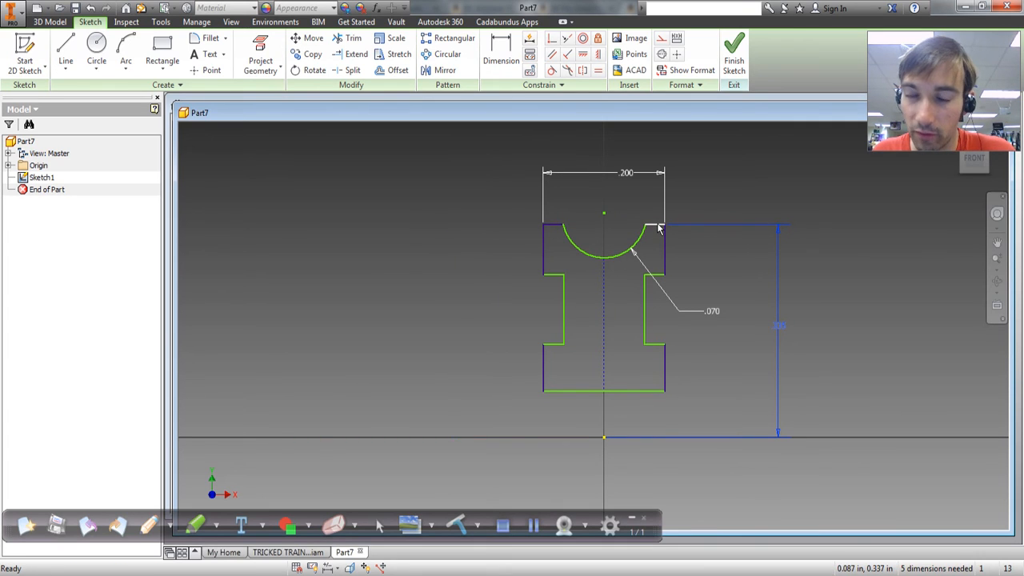
Constrain the groove arc's centre horizontally level with the inner end of the profile's top edge
{"action": "left_click", "coordinate": [582, 54]}
{"action": "left_click", "coordinate": [606, 212]}
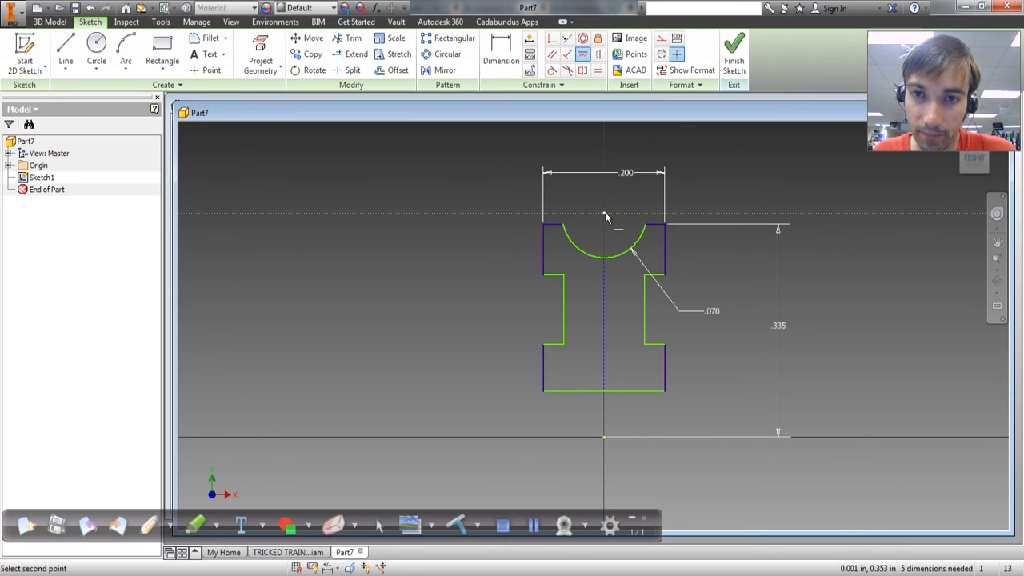
{"action": "left_click", "coordinate": [646, 229]}
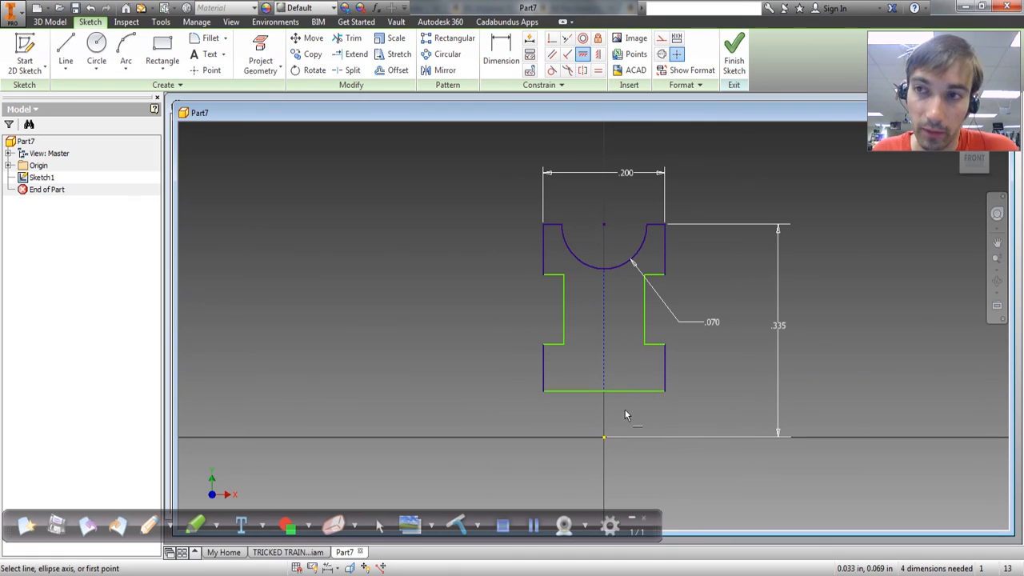
Dimension the profile's bottom edge at 1/25.4 in above the origin, checking the shaft diameter on the Amazon page
{"action": "key", "text": "d"}
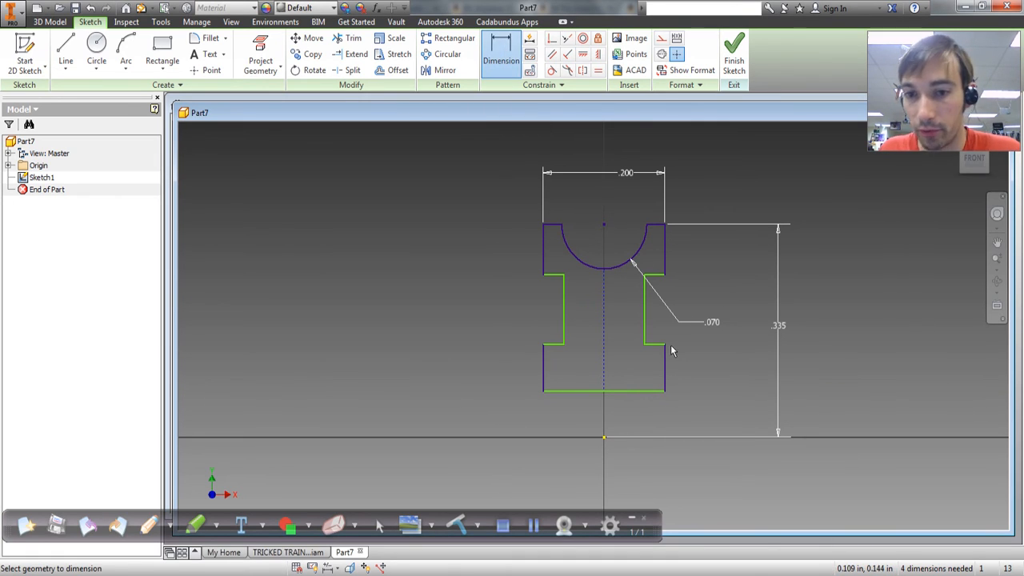
{"action": "left_click", "coordinate": [627, 395]}
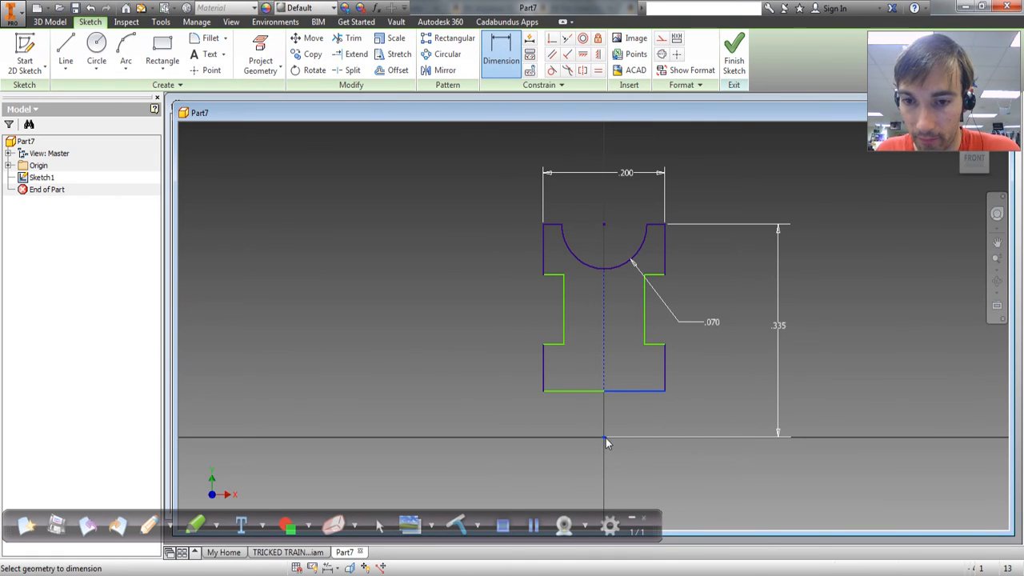
{"action": "left_click", "coordinate": [605, 438]}
{"action": "left_click", "coordinate": [697, 413]}
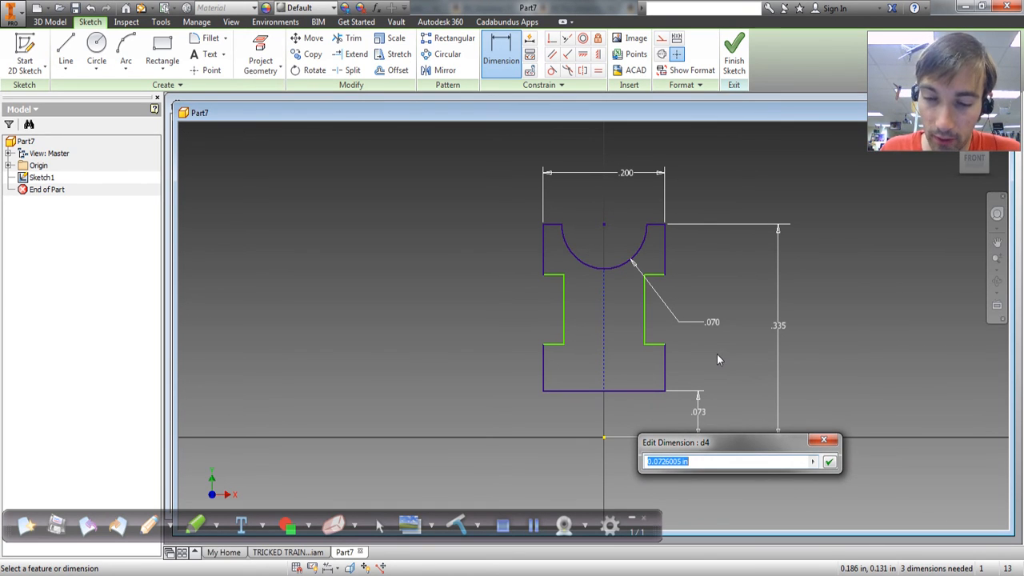
{"action": "key", "text": "alt+Tab"}
{"action": "key", "text": "alt+Tab"}
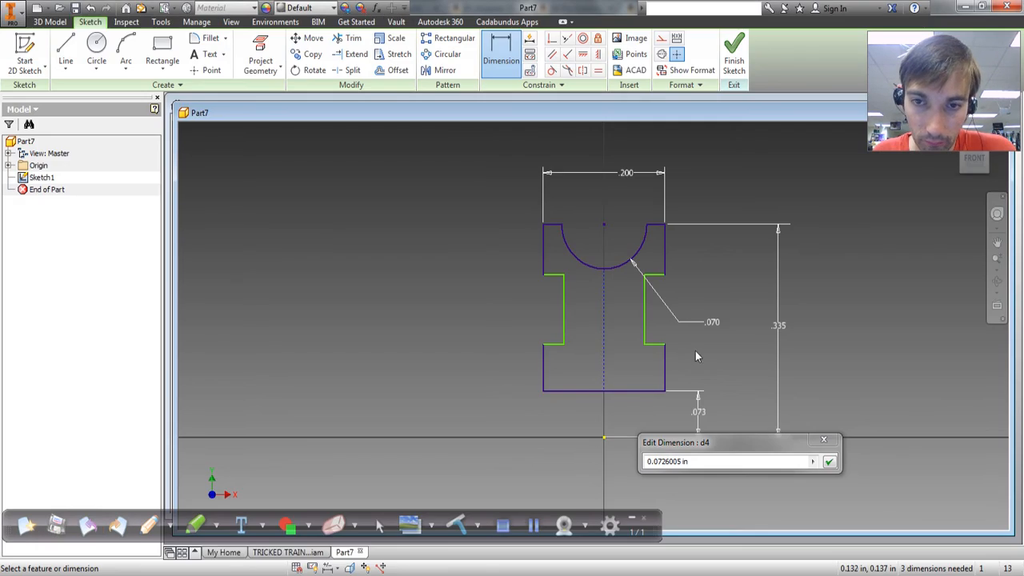
{"action": "left_click_drag", "start_coordinate": [710, 464], "coordinate": [622, 469]}
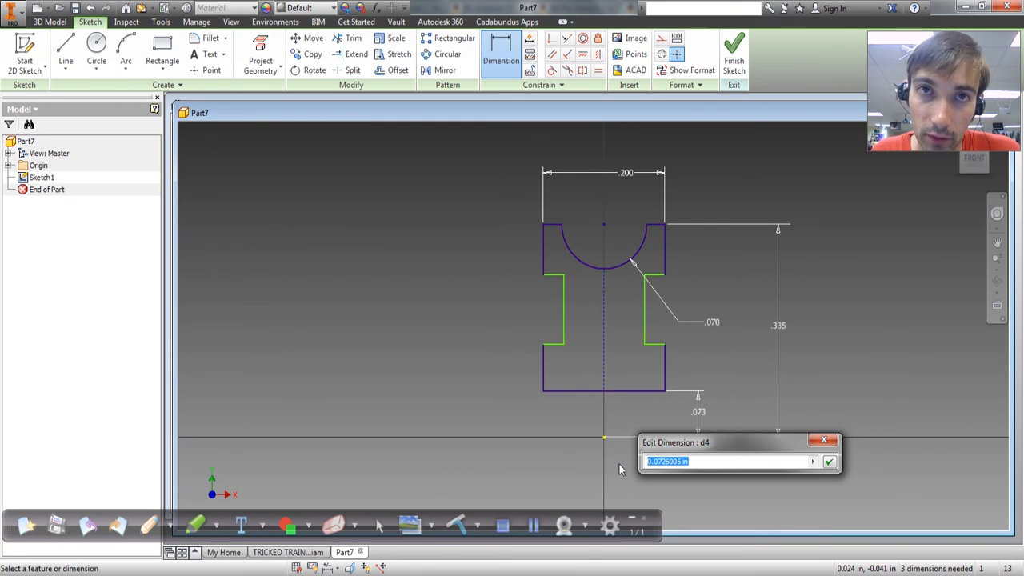
{"action": "type", "text": "1/25.4"}
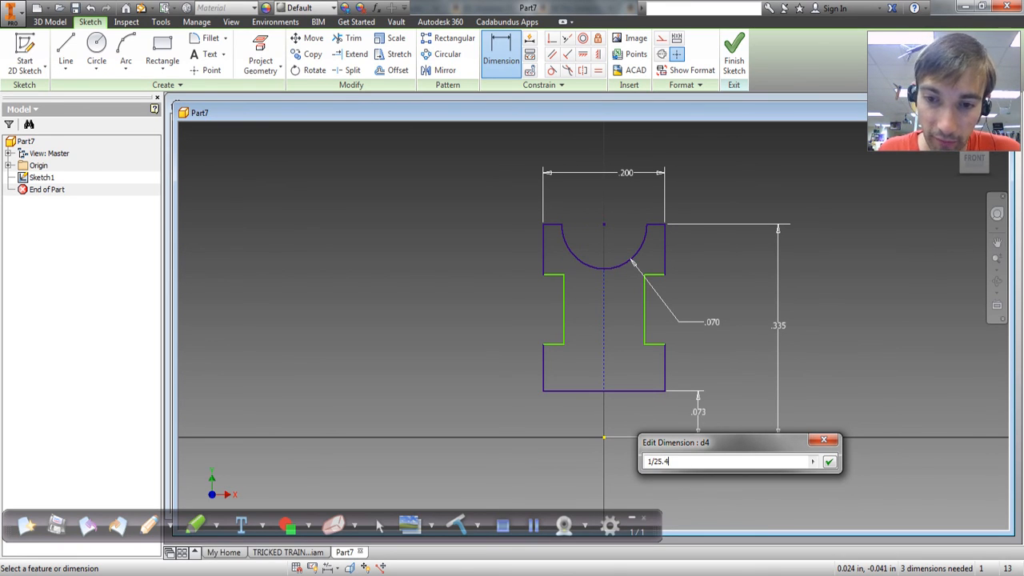
{"action": "key", "text": "Return"}
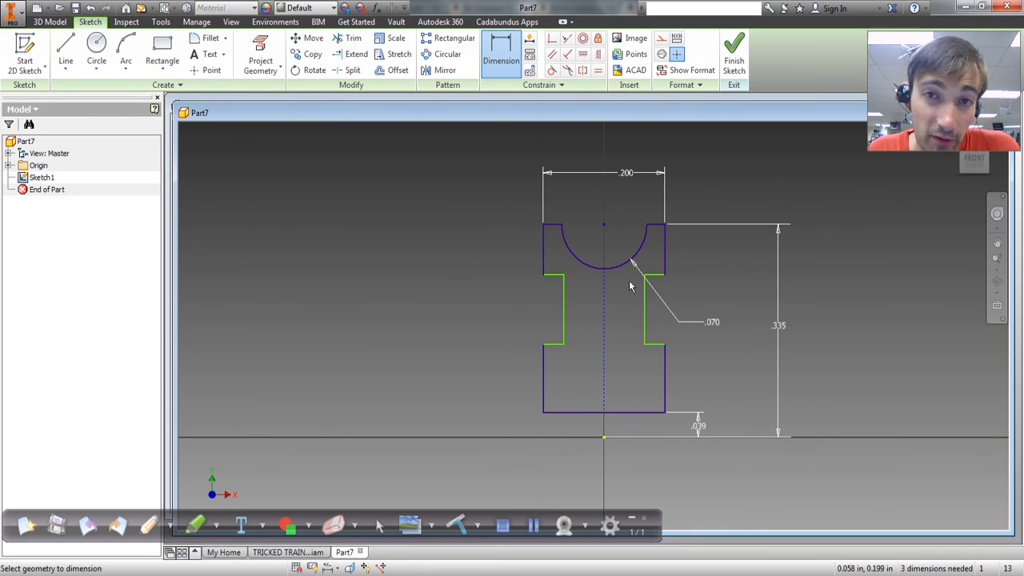
Dimension the height from the profile's top edge down to the upper edge of the side recess as .1 in
{"action": "left_click", "coordinate": [657, 225]}
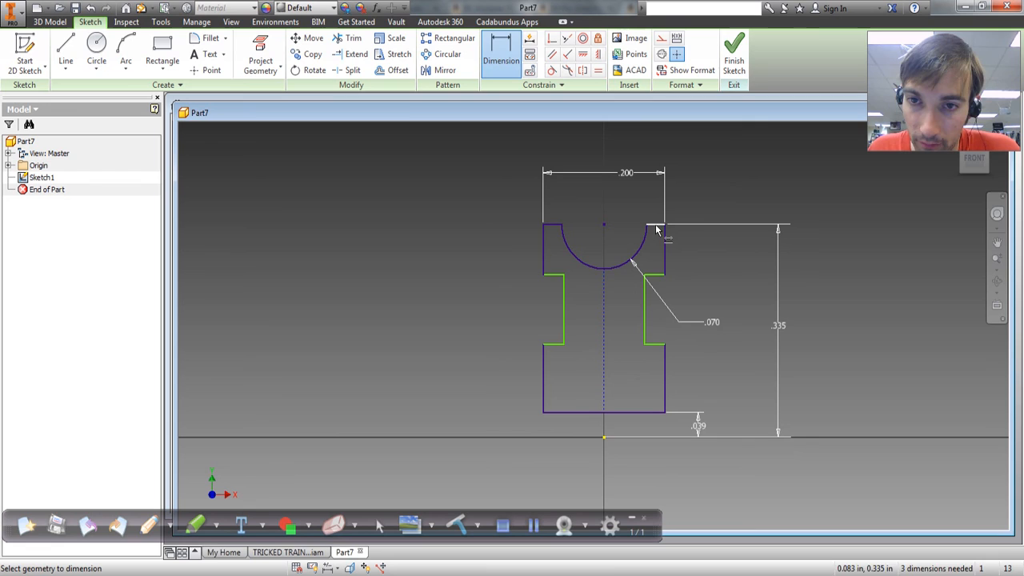
{"action": "left_click", "coordinate": [661, 277]}
{"action": "left_click", "coordinate": [699, 270]}
{"action": "type", "text": ".1"}
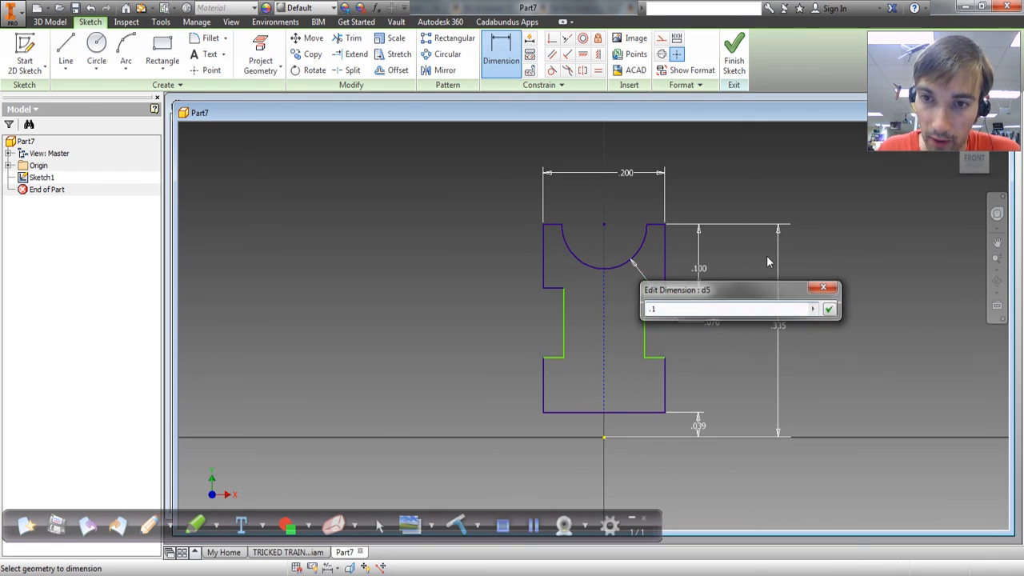
{"action": "key", "text": "Return"}
Dimension the height from the profile's bottom edge up to the lower edge of the side recess as .1 in
{"action": "left_click", "coordinate": [656, 358]}
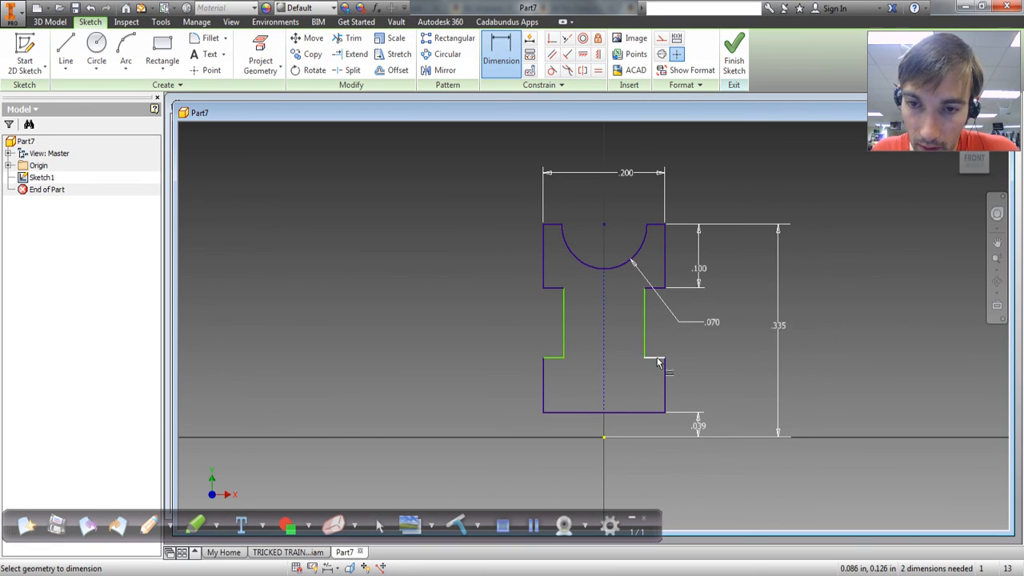
{"action": "left_click", "coordinate": [651, 413]}
{"action": "left_click", "coordinate": [724, 379]}
{"action": "type", "text": ".1"}
{"action": "key", "text": "Return"}
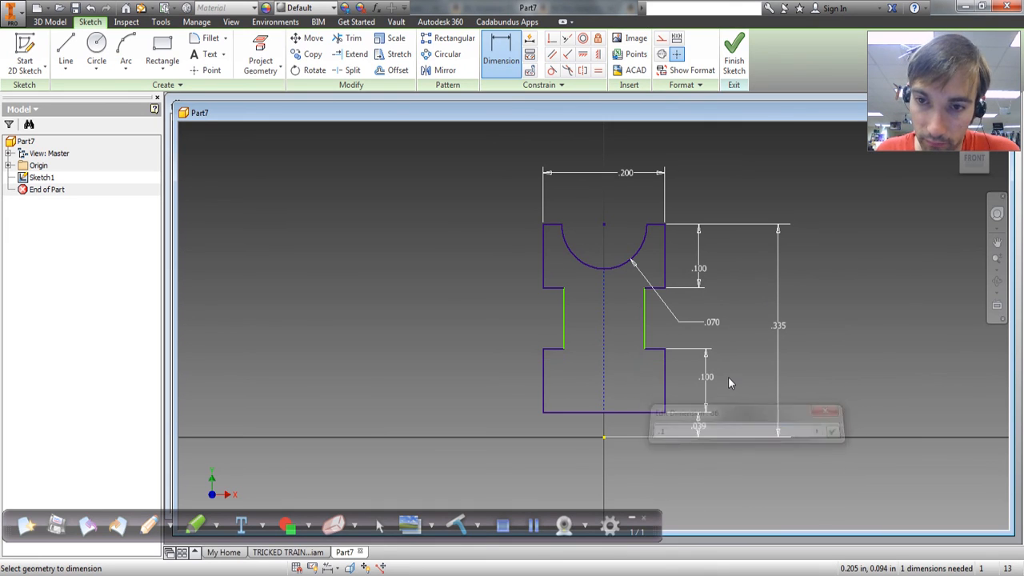
Dimension the width of the narrow web between the two side recesses as .15 in
{"action": "left_click", "coordinate": [564, 317]}
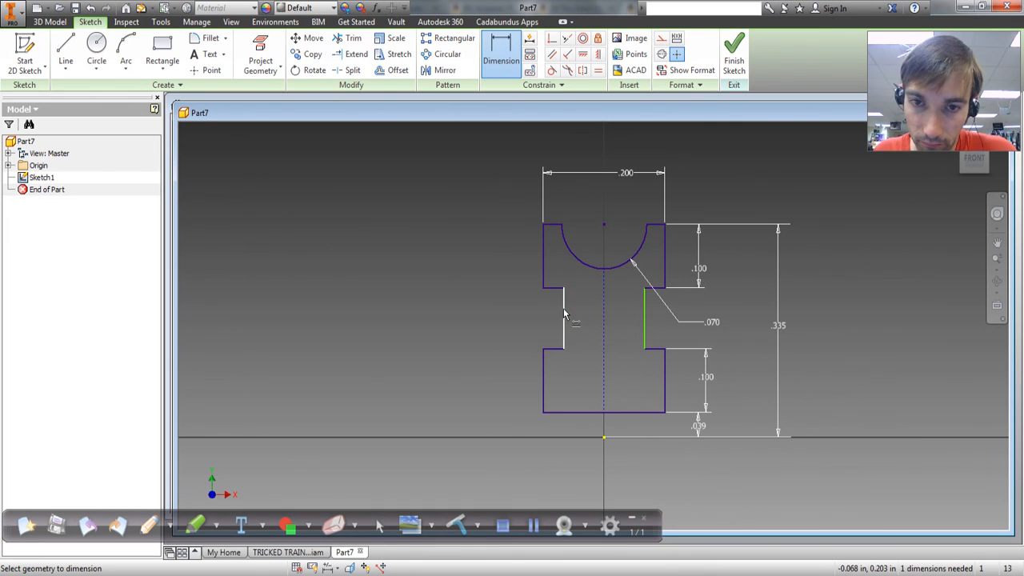
{"action": "left_click", "coordinate": [645, 320]}
{"action": "left_click", "coordinate": [486, 312]}
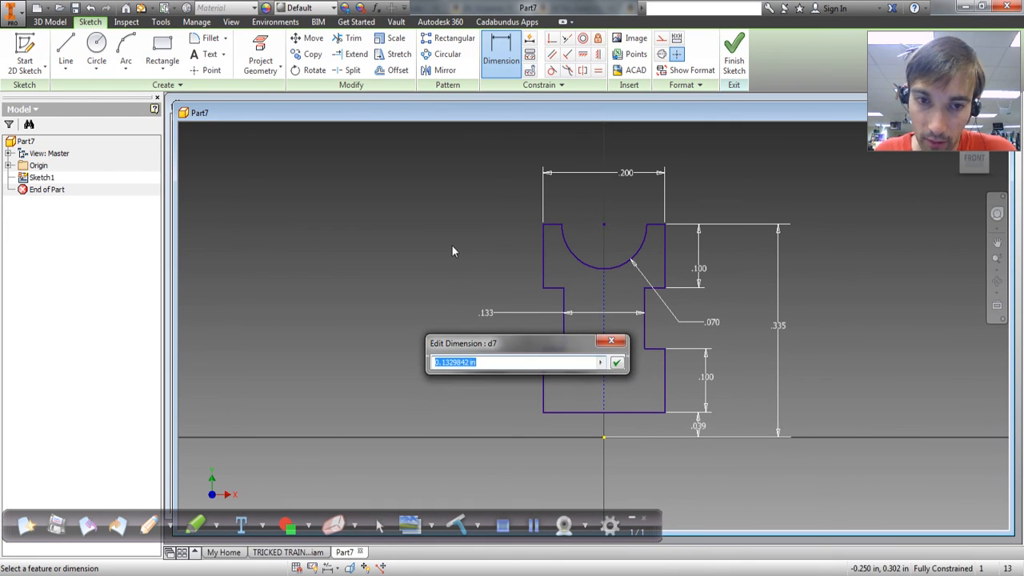
{"action": "type", "text": ".15"}
{"action": "key", "text": "Return"}
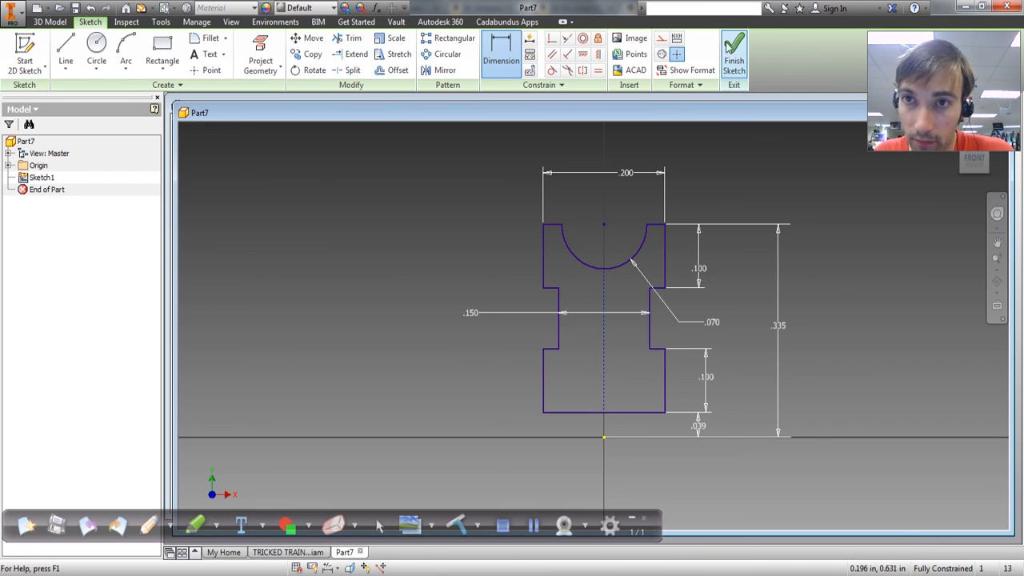
Finish the sketch and revolve the profile fully around the origin's X axis into a solid pulley
{"action": "left_click", "coordinate": [735, 67]}
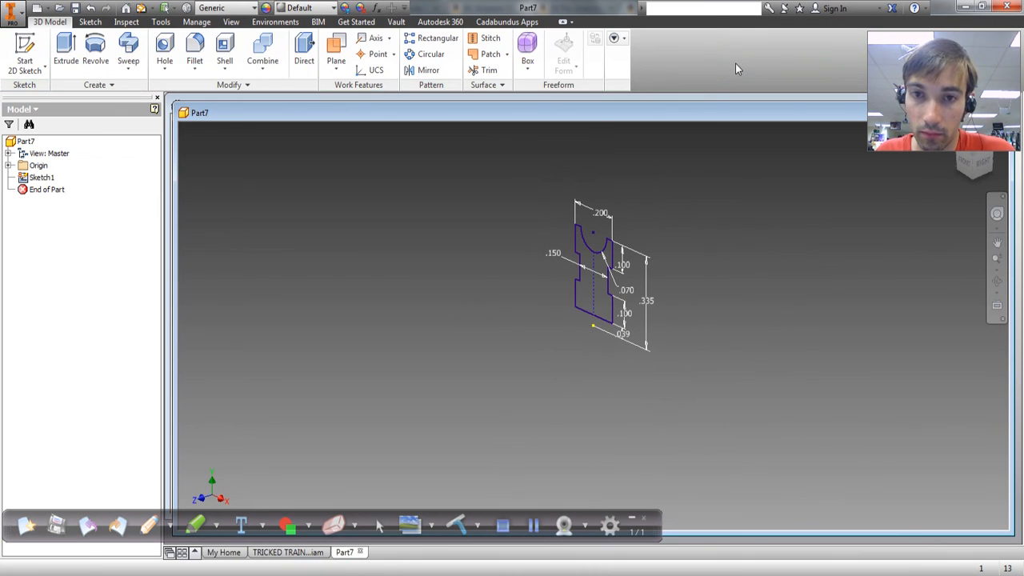
{"action": "left_click", "coordinate": [96, 50]}
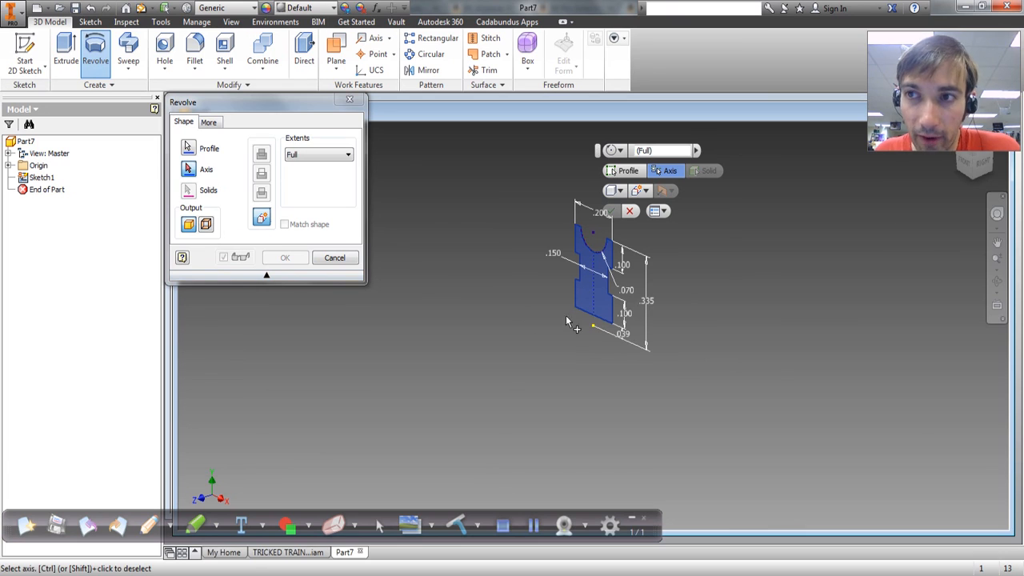
{"action": "left_click", "coordinate": [9, 166]}
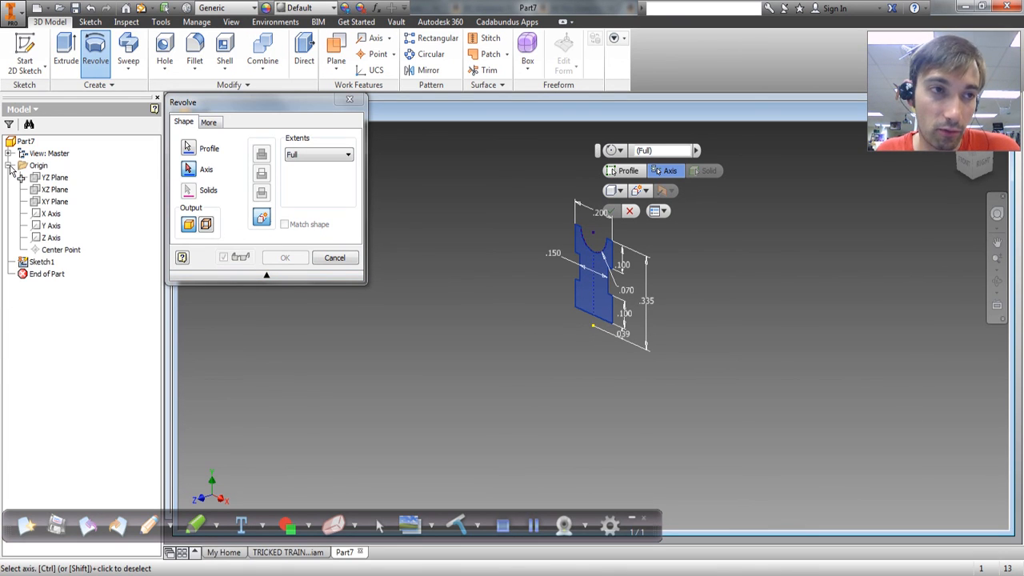
{"action": "left_click", "coordinate": [49, 215]}
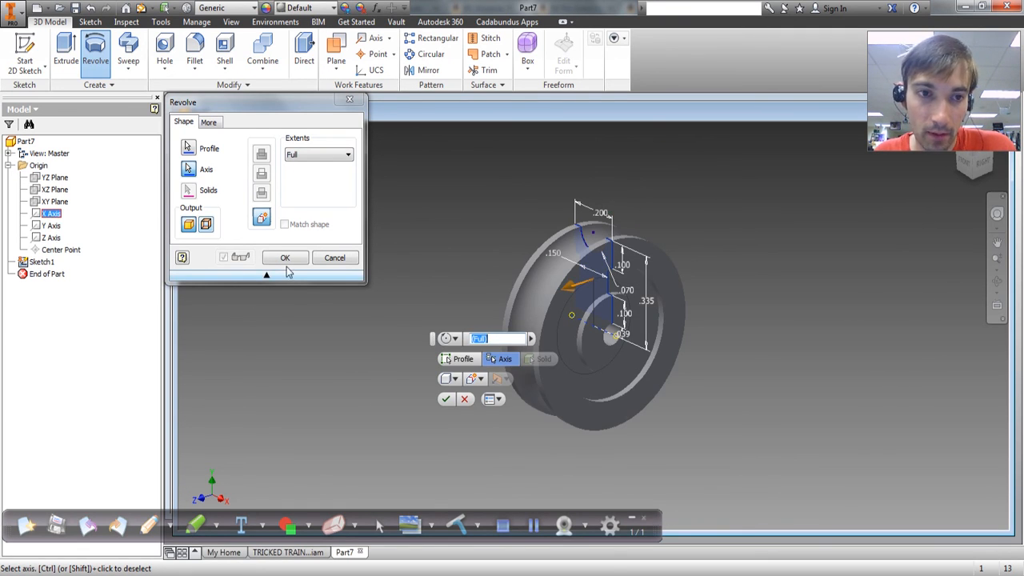
{"action": "left_click", "coordinate": [286, 258]}
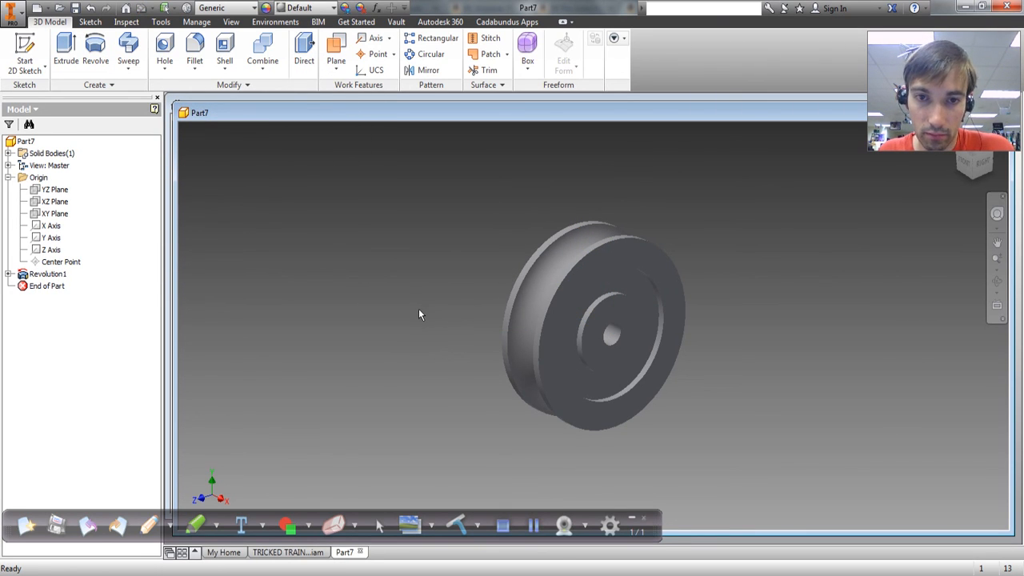
{"action": "middle_click_drag", "start_coordinate": [418, 308], "coordinate": [583, 335], "text": "shift"}
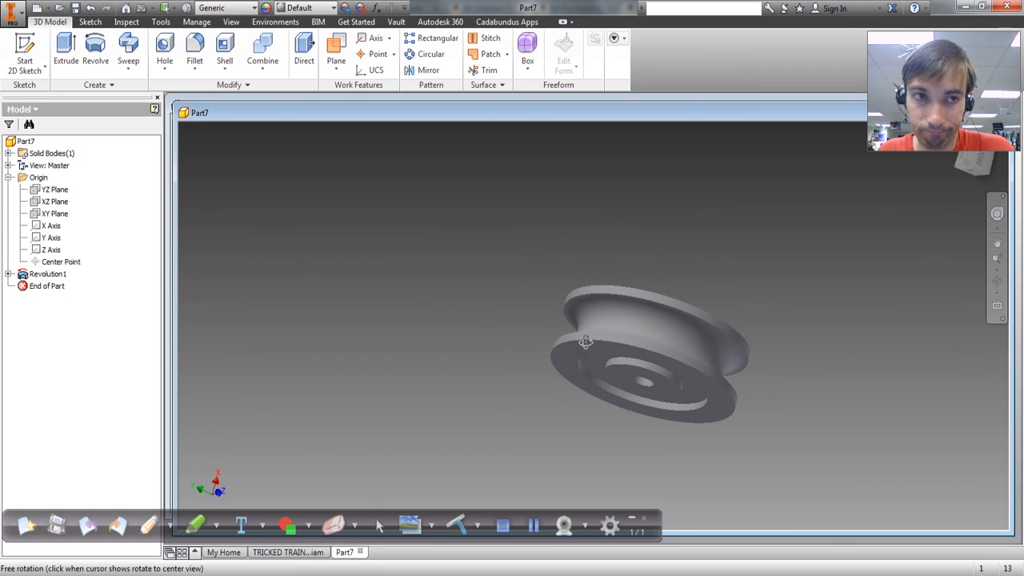